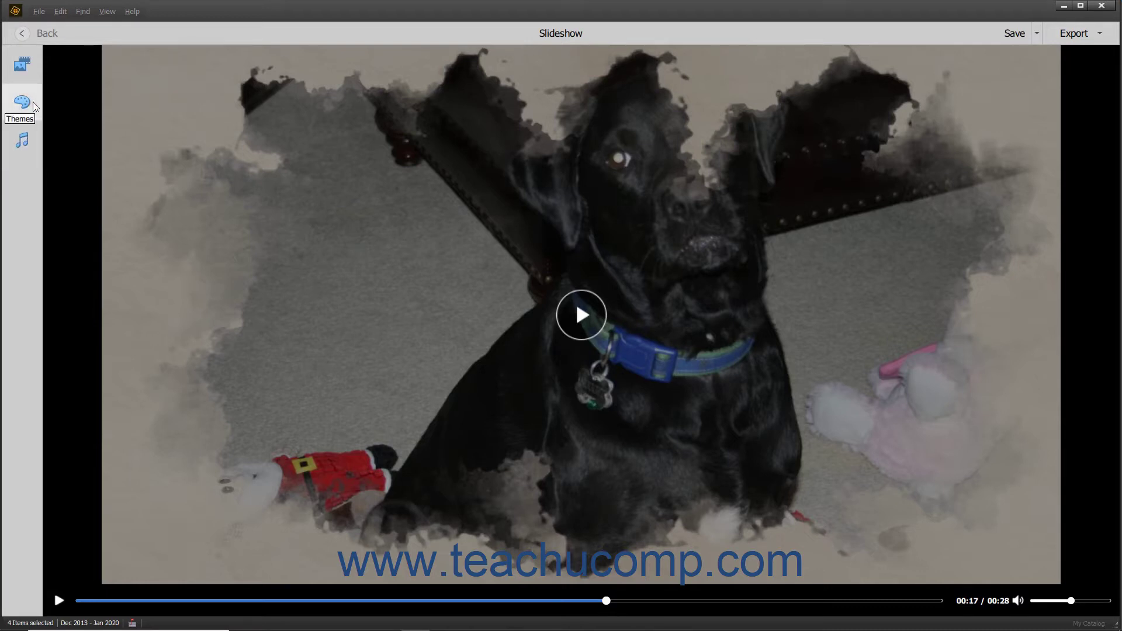
- Show the slideshow's Media panel with the Memories title slide and four dog photos
click(32, 68)
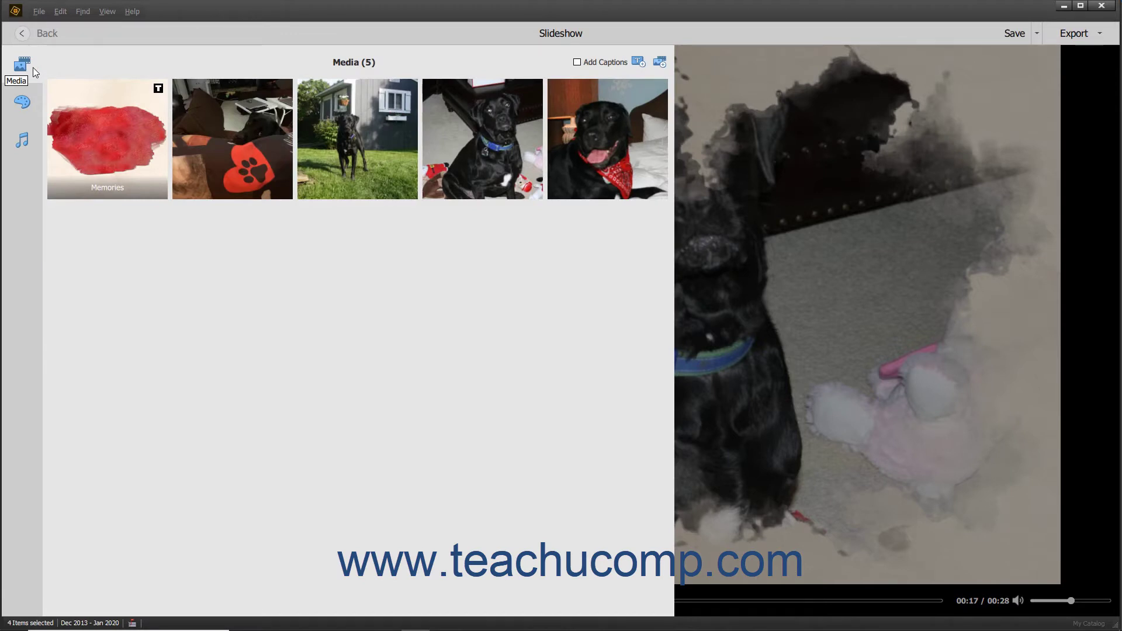
- Try single, added and all-item selections, ending with only the paw-print pillow photo selected
click(32, 68)
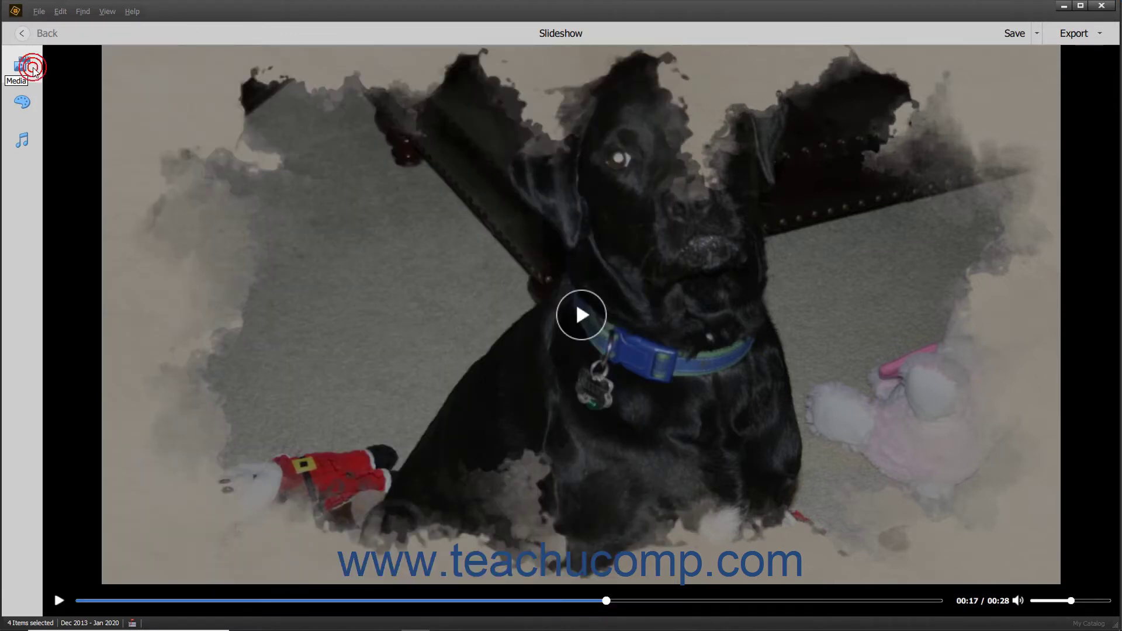
click(33, 67)
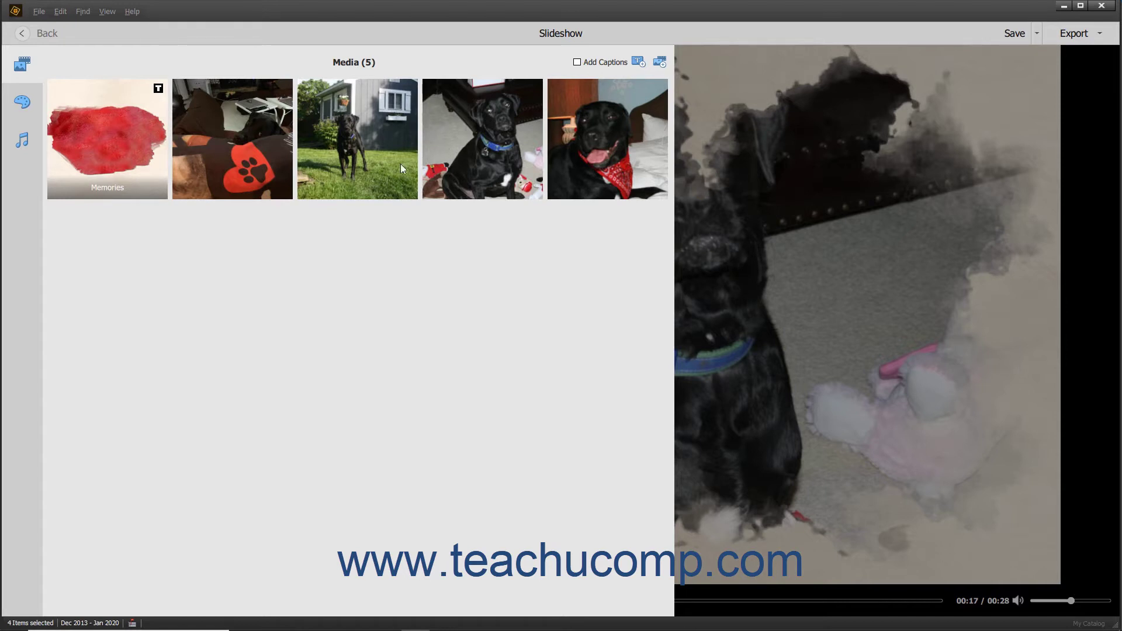
click(360, 159)
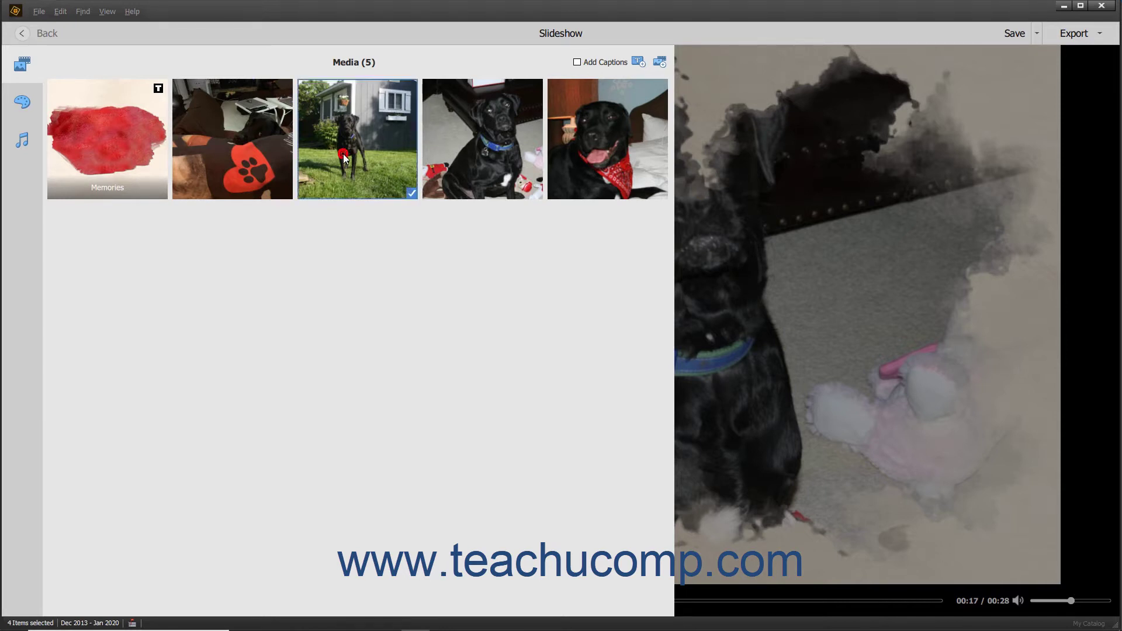
click(215, 146)
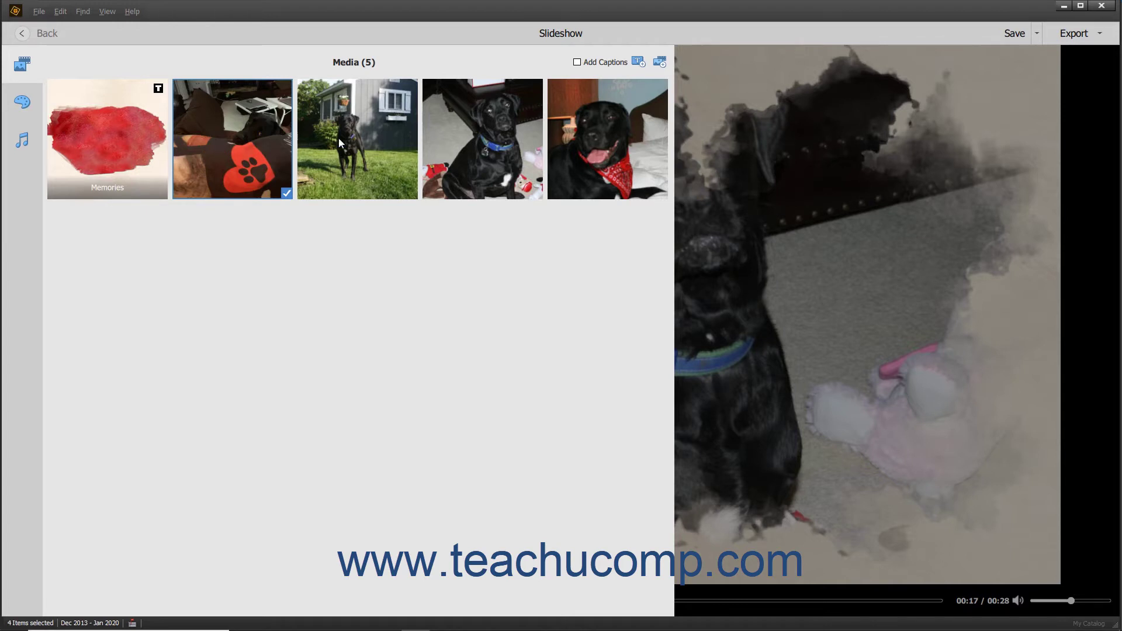
ctrl+click(461, 143)
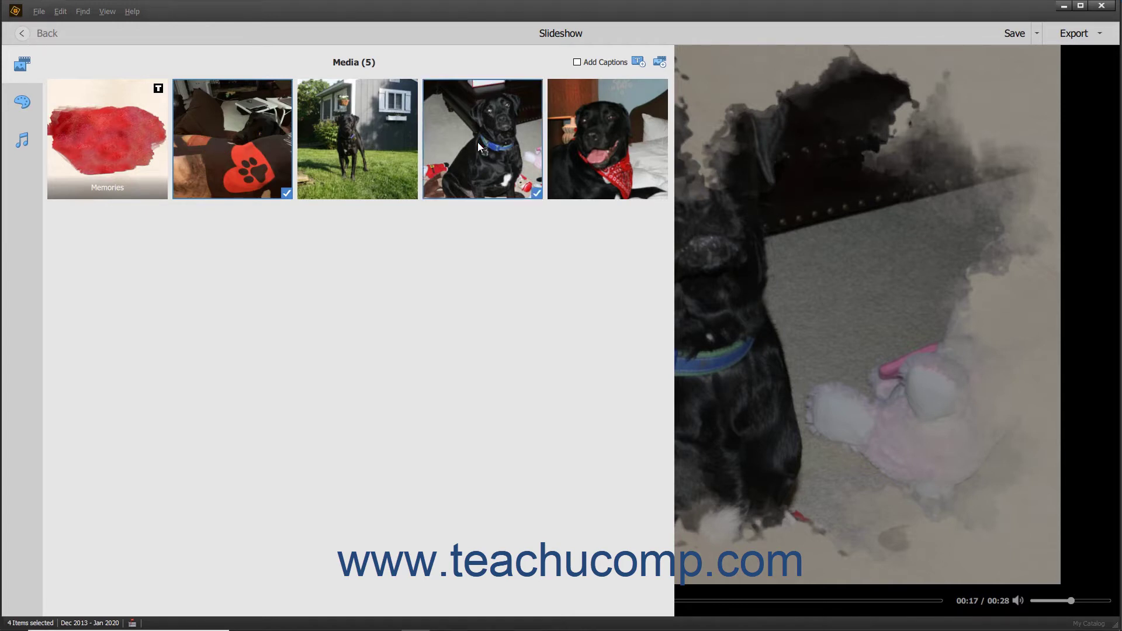
click(150, 156)
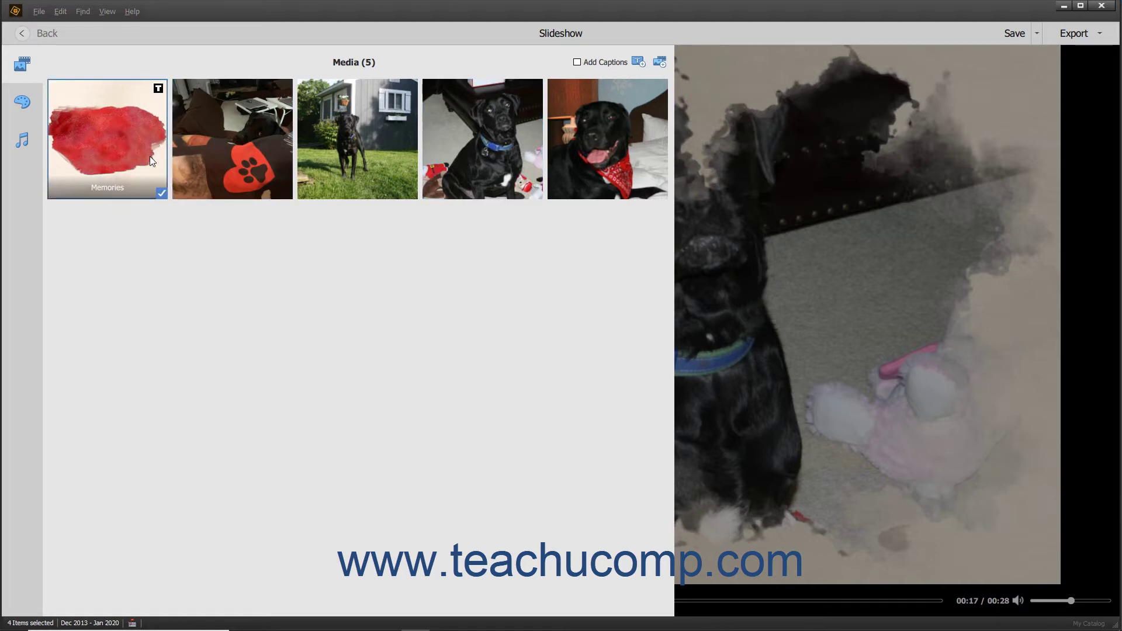
shift+click(576, 157)
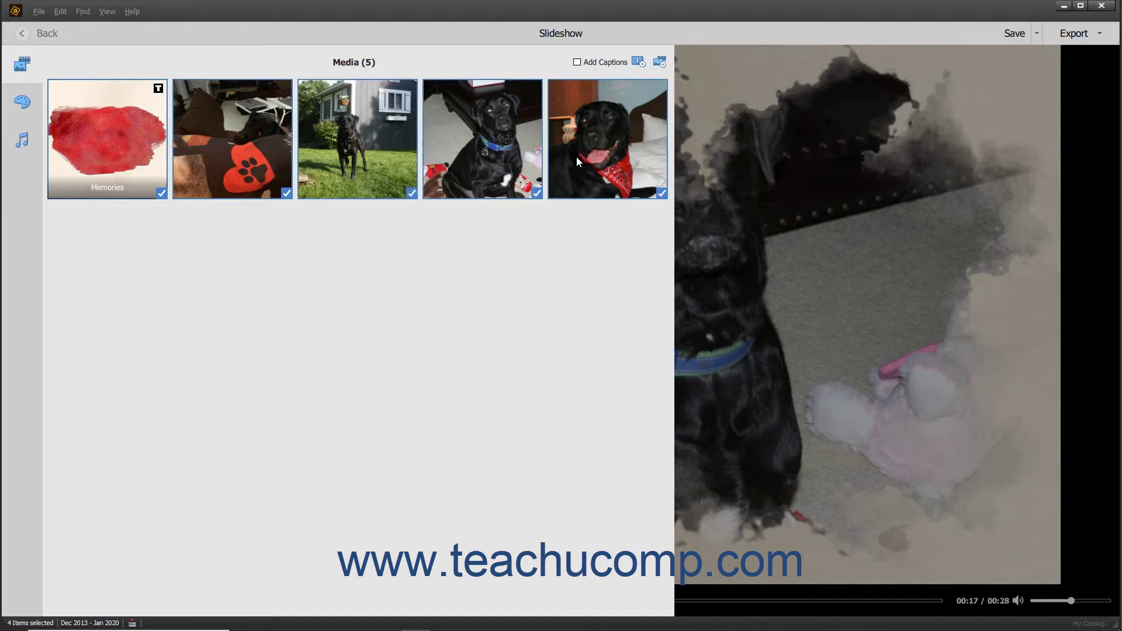
click(143, 164)
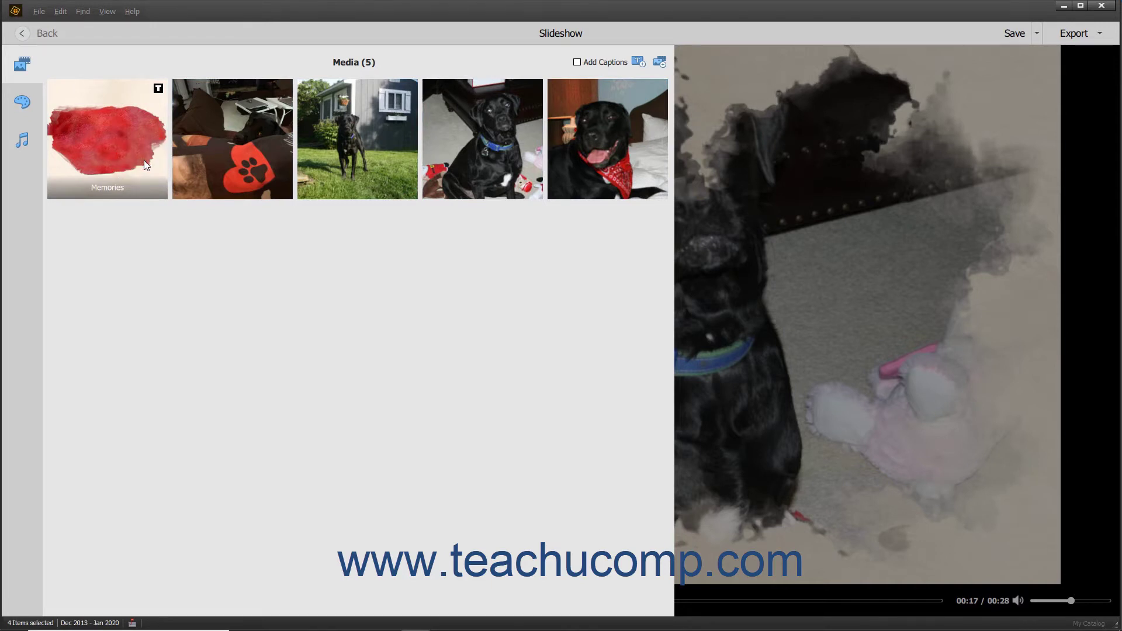
click(232, 155)
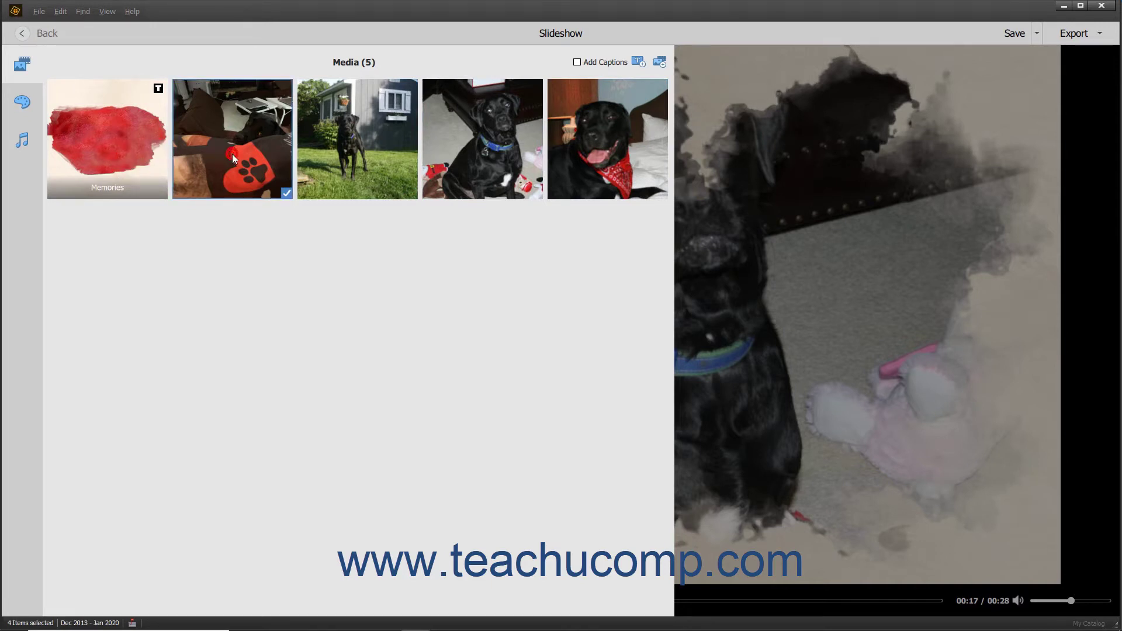
- Move the paw-print pillow photo right after the dog-on-lawn photo, then bring up the add-media choices
mouse_move(410, 163)
drag(412, 163, 427, 163)
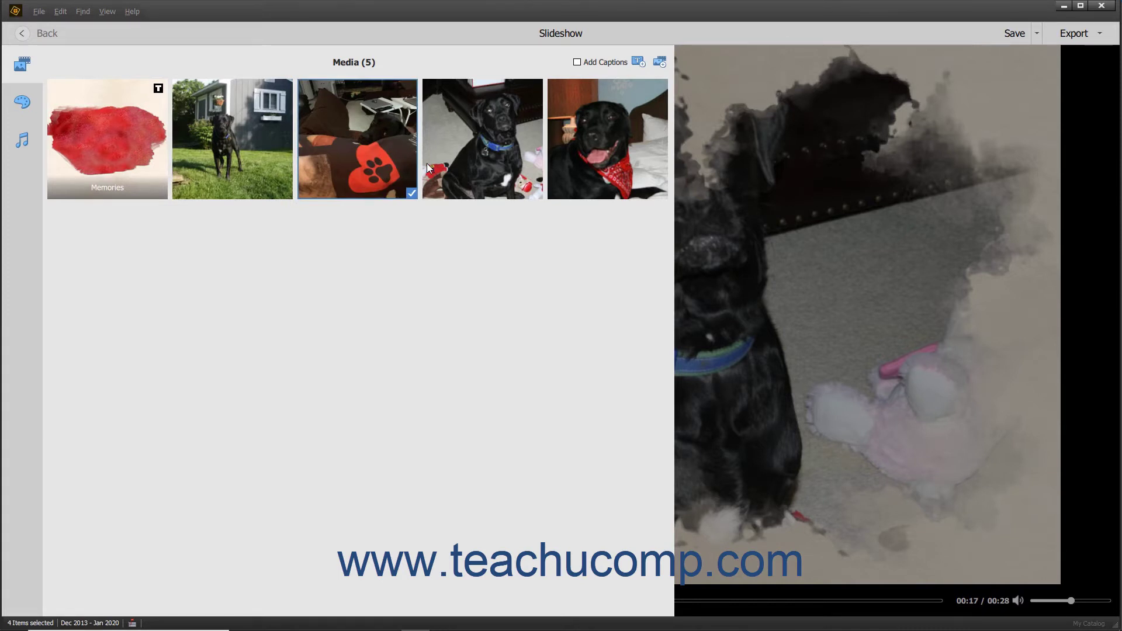
click(655, 60)
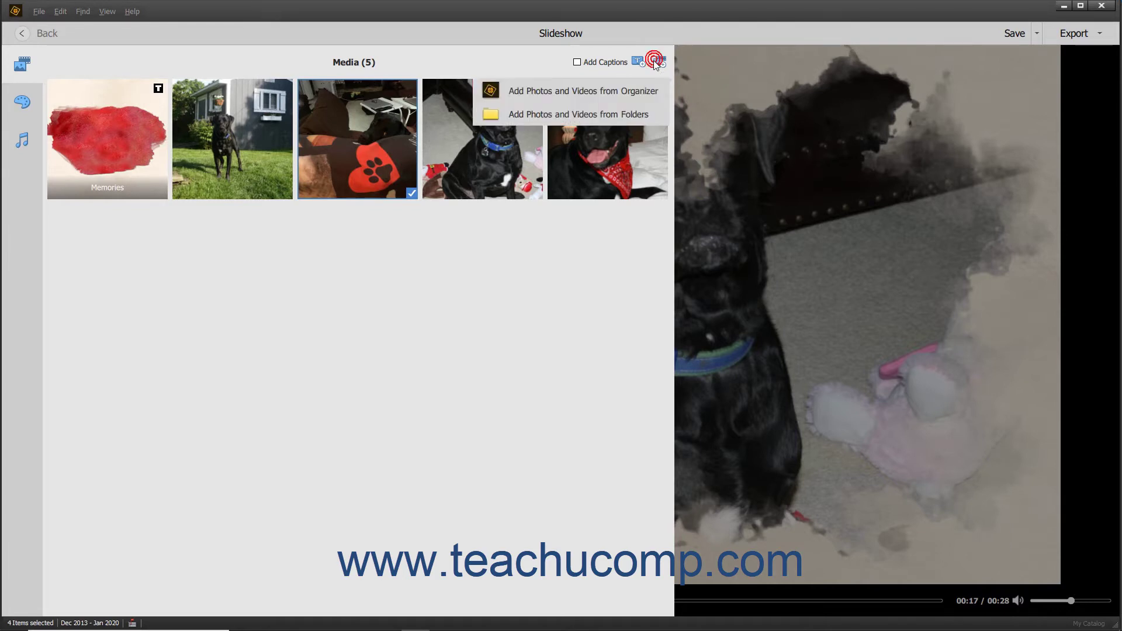
- Add from the Organizer catalog, limited to Media from the Grid, with Advanced options expanded
click(632, 94)
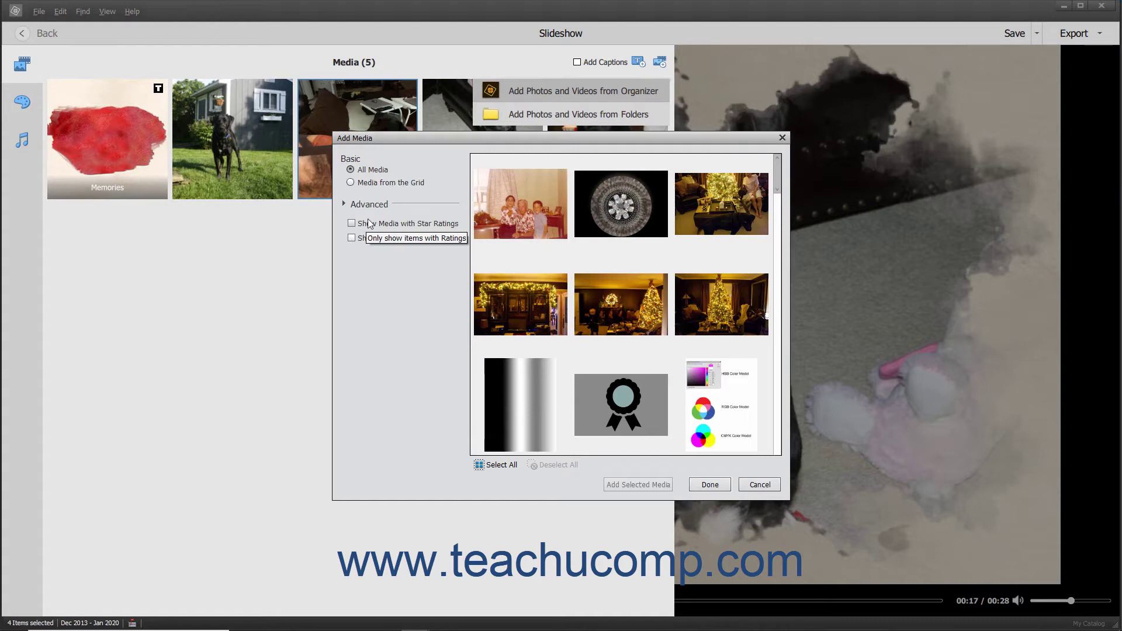
click(351, 169)
click(355, 182)
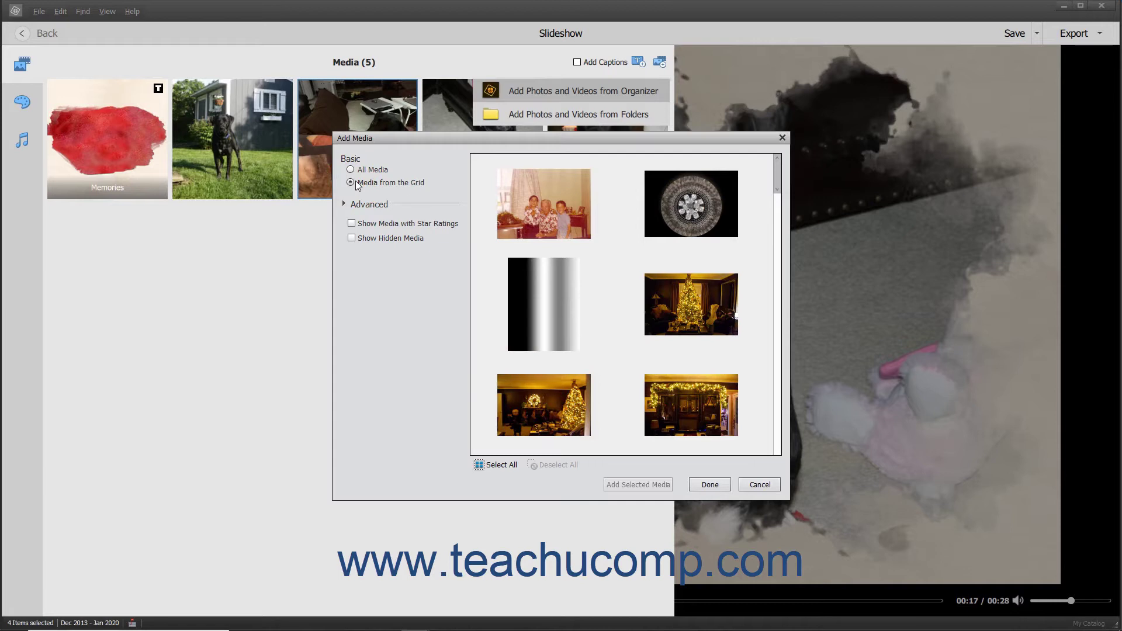
click(344, 204)
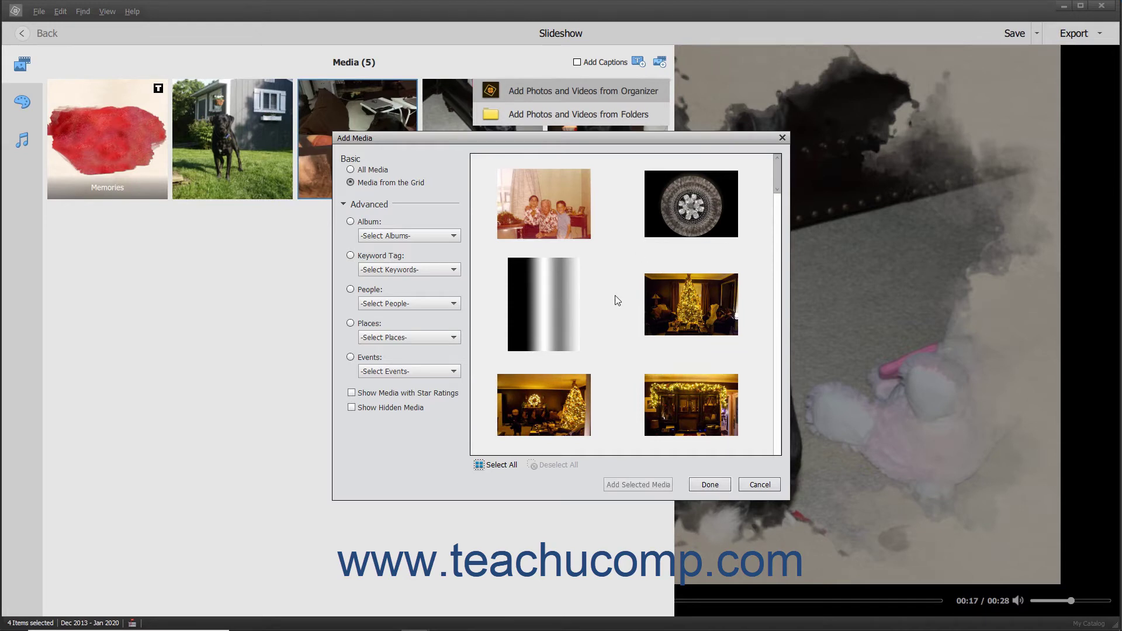
- Add the dog-lying-on-lawn photo and the dog close-up from the catalog grid
scroll(616, 298, down, 5)
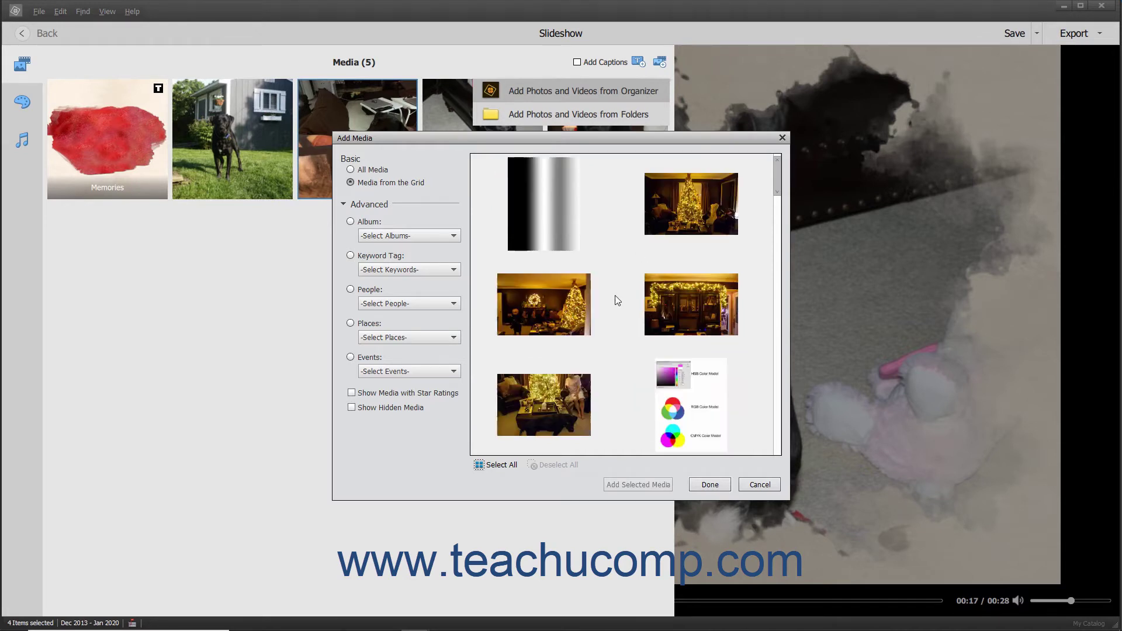
click(538, 297)
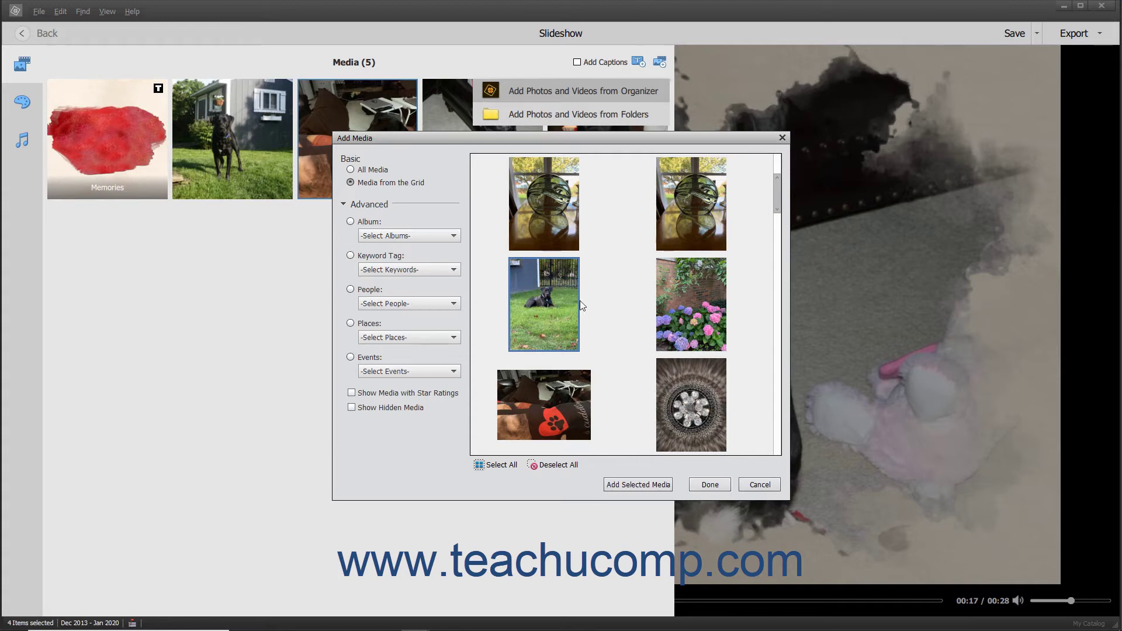
scroll(602, 307, down, 5)
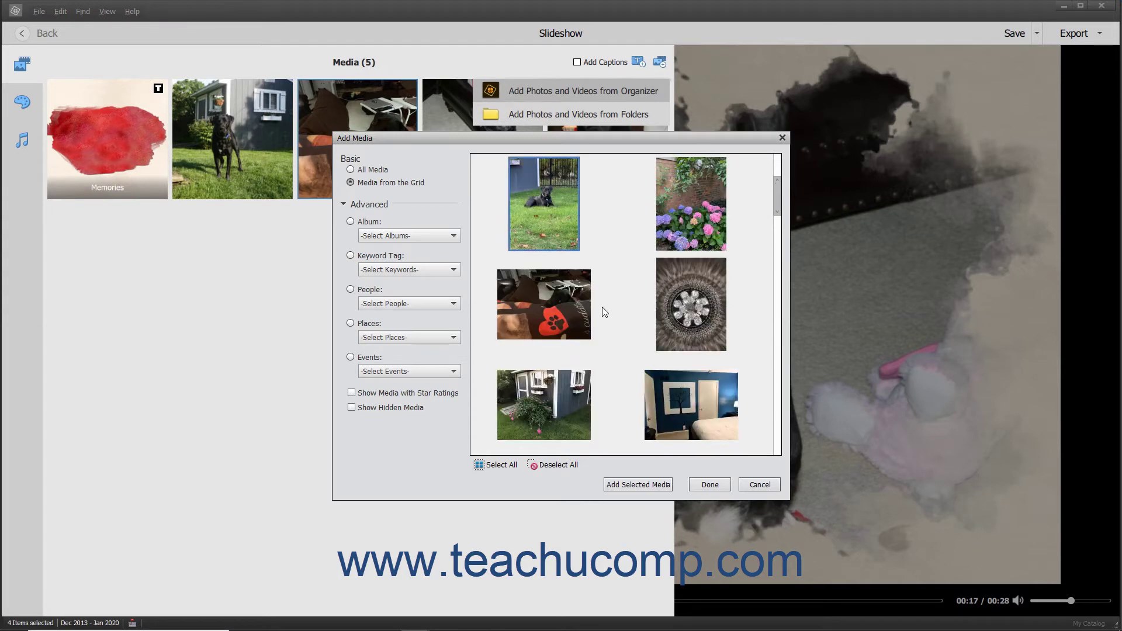
click(563, 314)
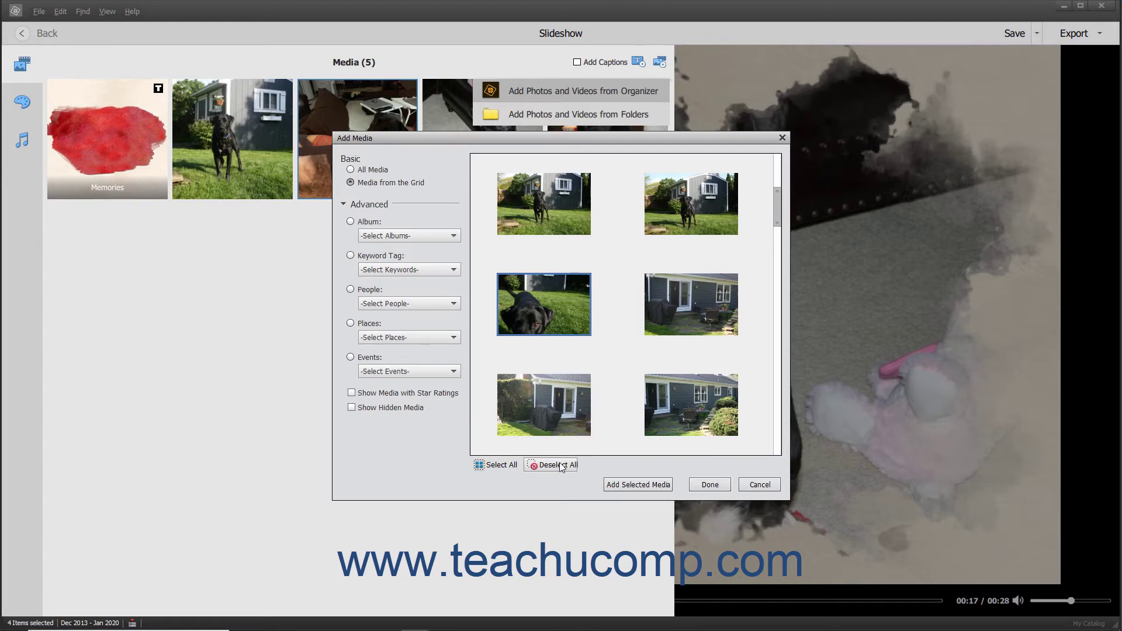
click(630, 485)
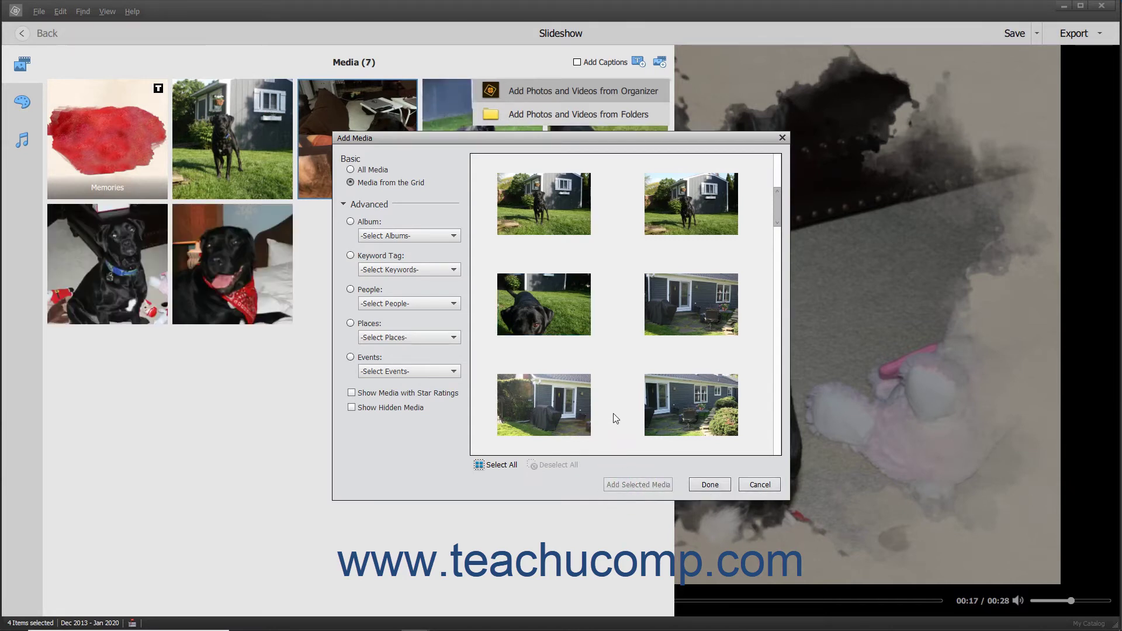
- Finish the catalog picker with Done and switch to adding photos and videos from folders
click(708, 484)
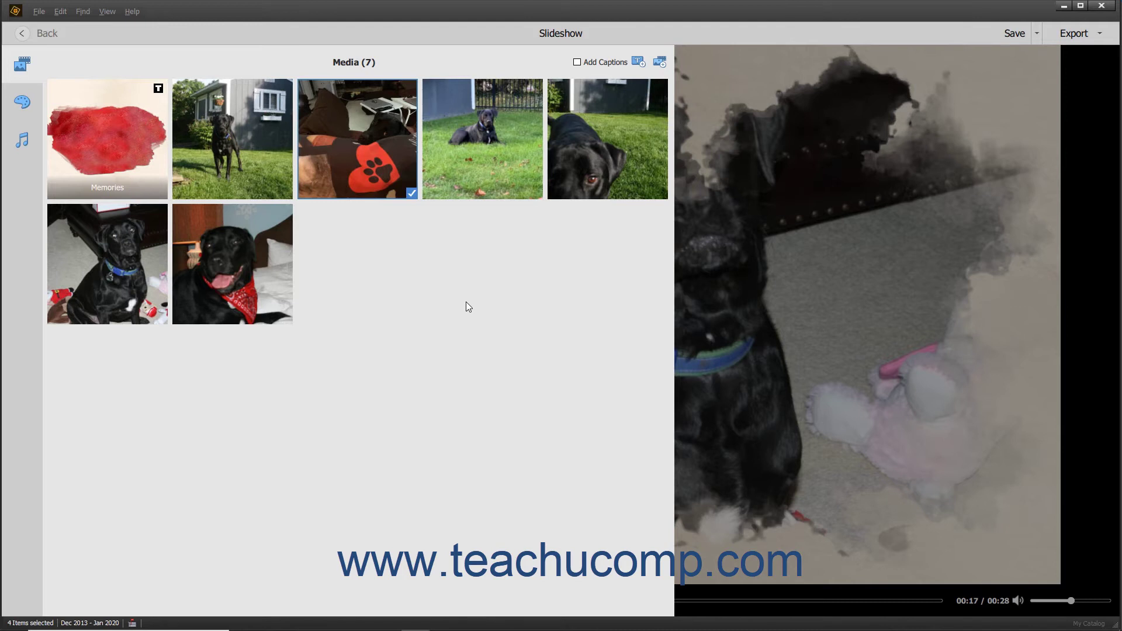
click(658, 65)
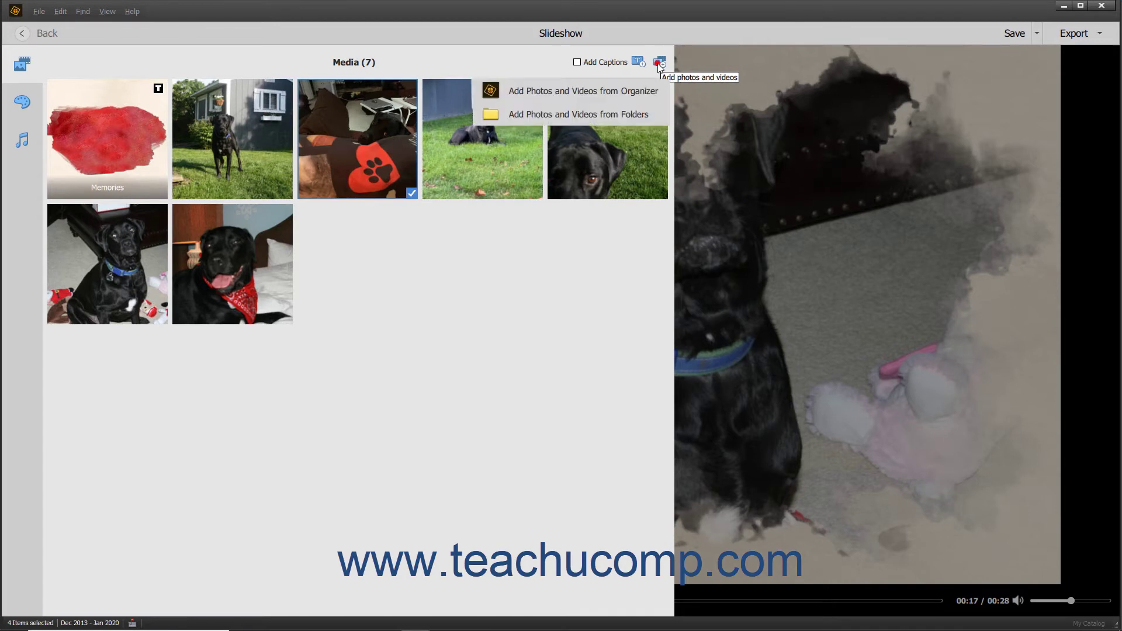
click(622, 117)
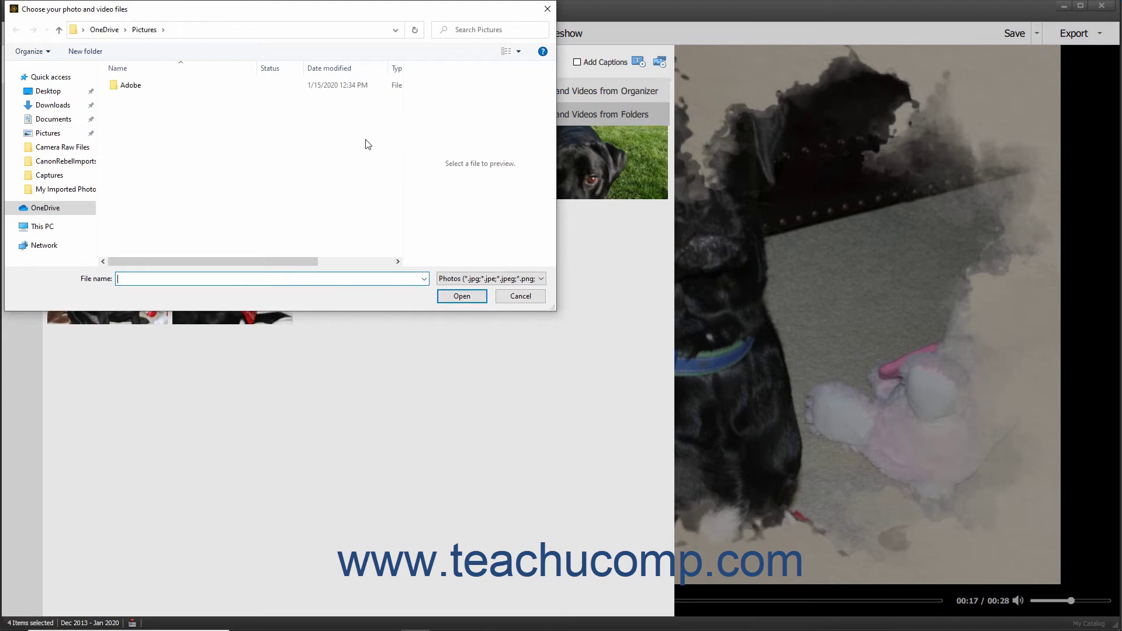
- Import IMG_2459, IMG_2460 and IMG_2461 from Pictures > CanonRebelImports into the slideshow
click(48, 133)
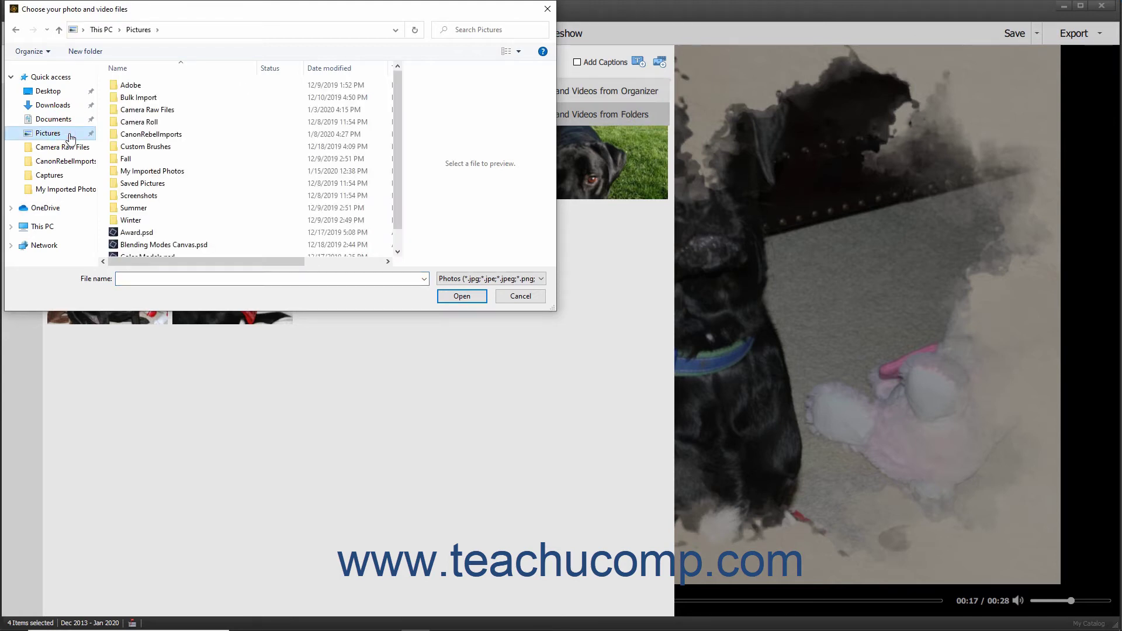
click(137, 132)
double_click(136, 133)
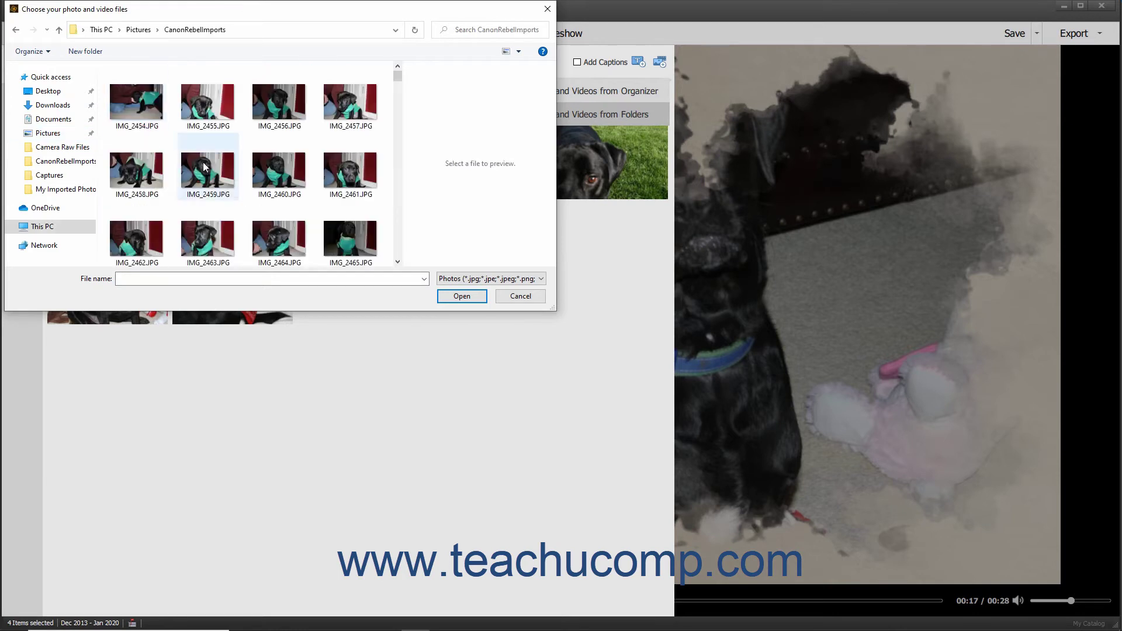
click(214, 169)
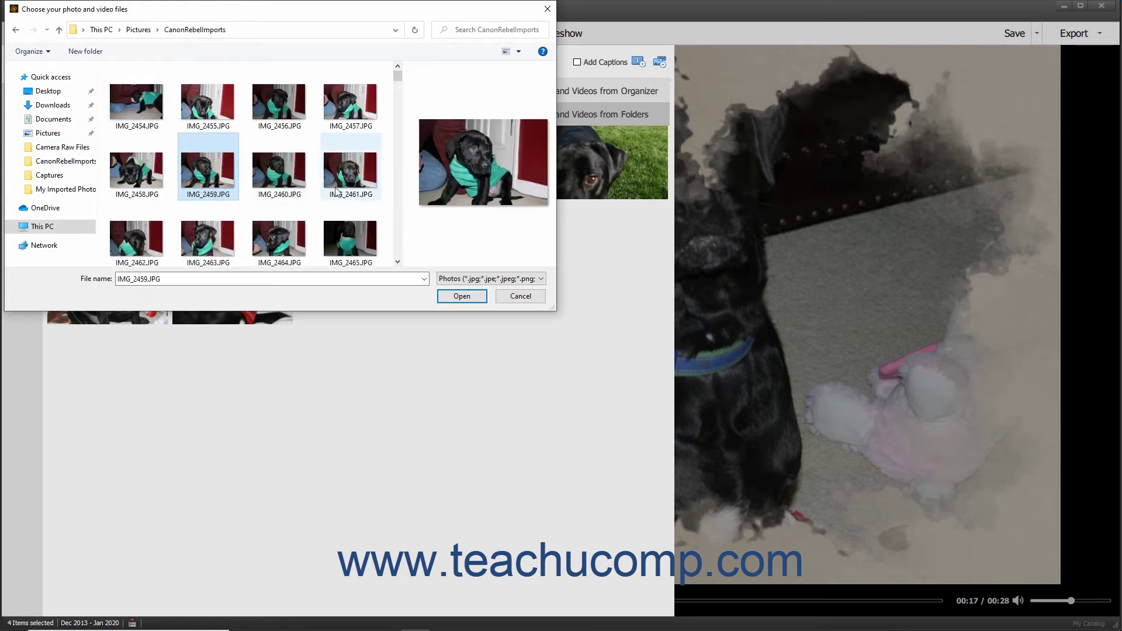
shift+click(366, 175)
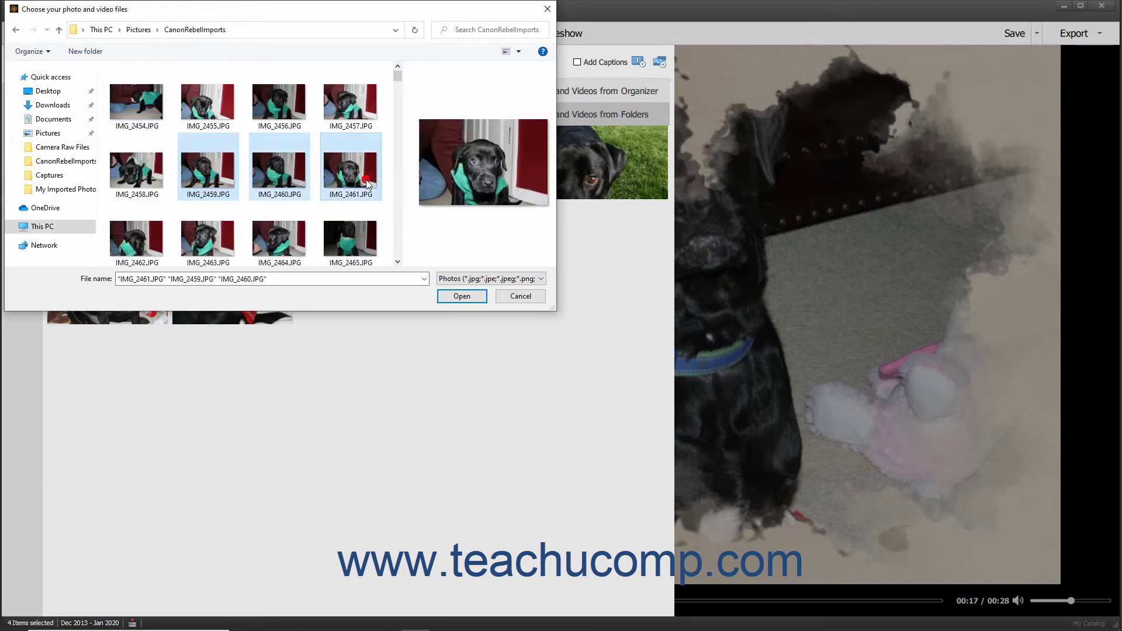
click(461, 296)
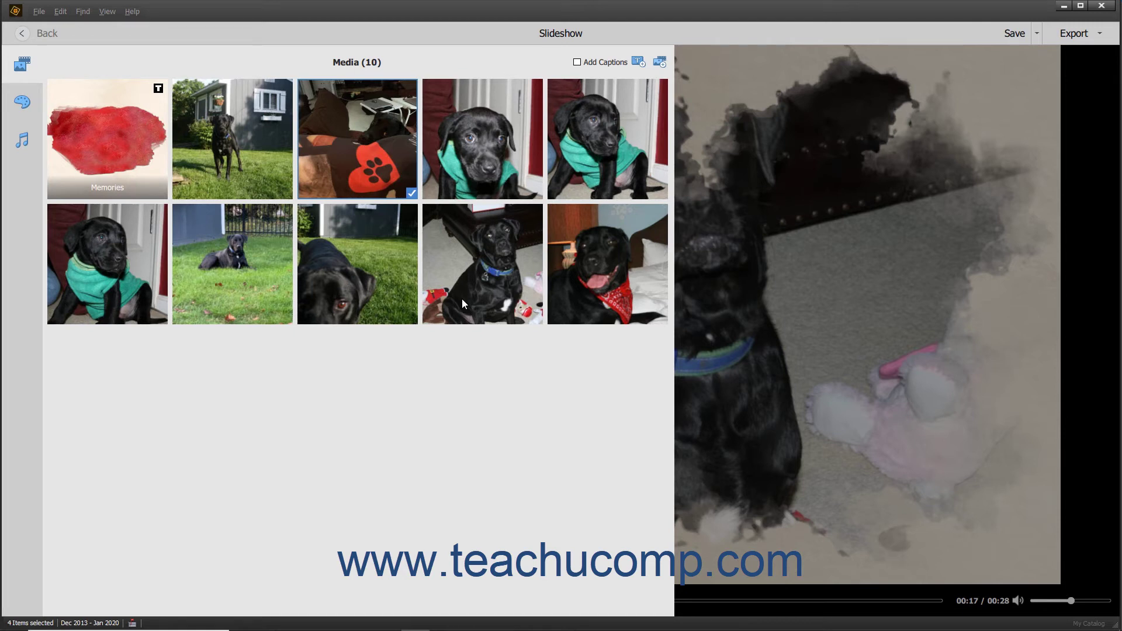
- Remove the close-up dog-in-grass photo from the slideshow
click(398, 294)
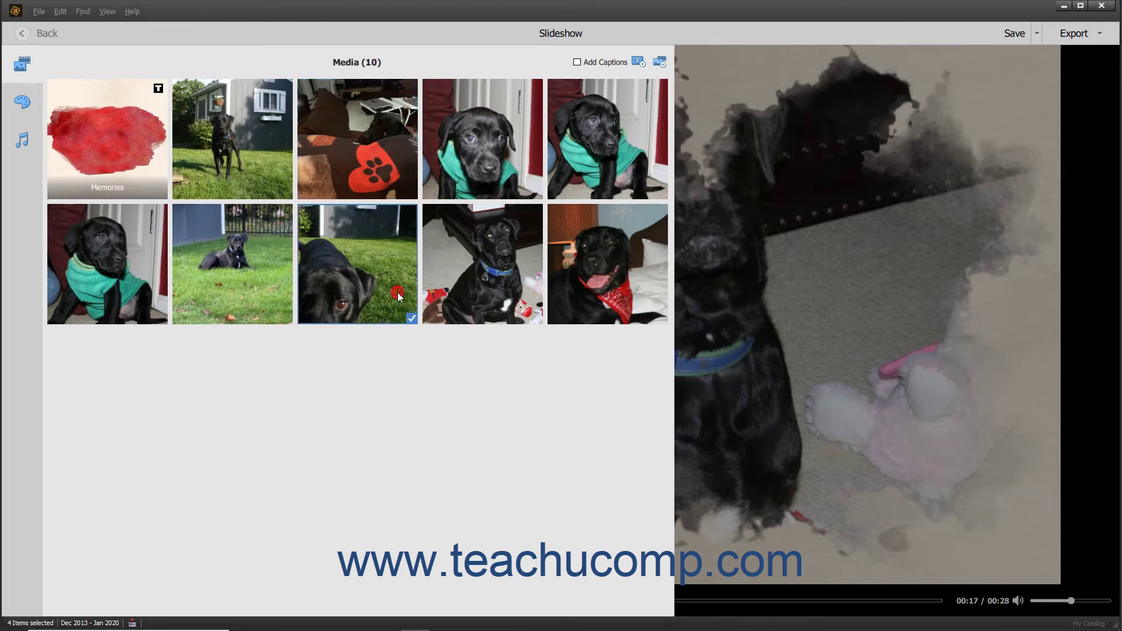
right_click(398, 294)
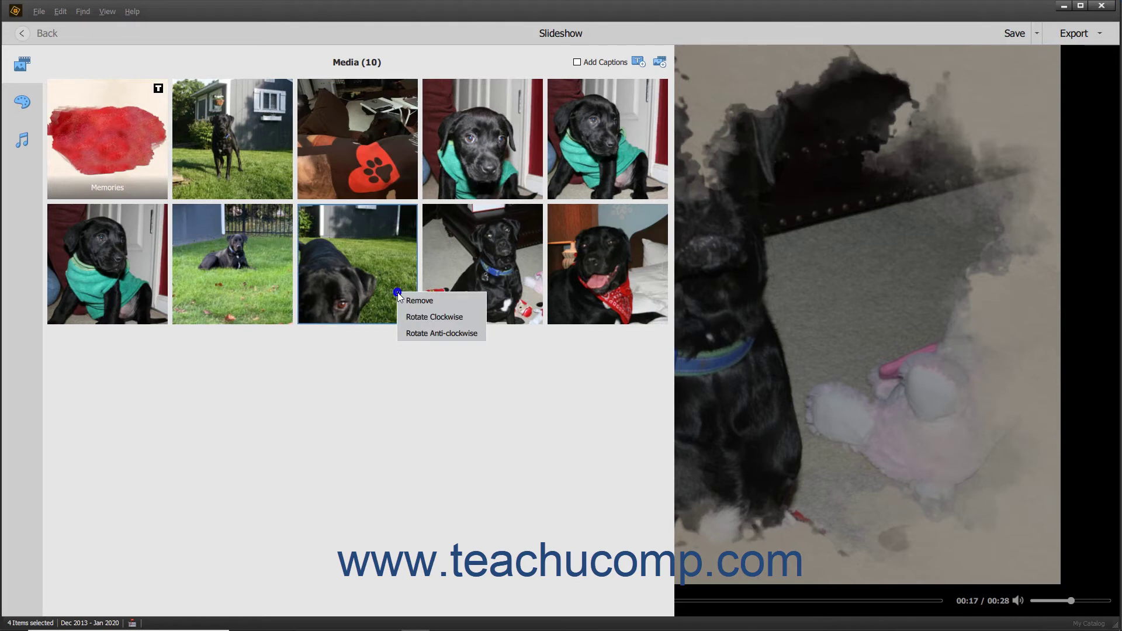
click(408, 304)
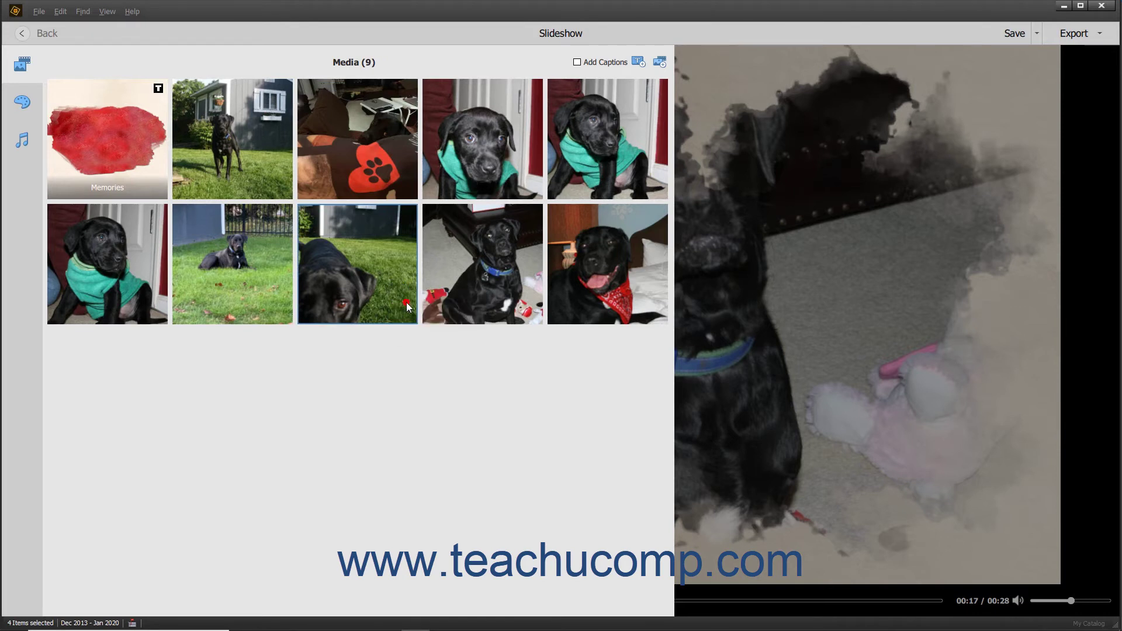
- Delete the two green-sweater puppy photos, leaving seven media items
click(470, 167)
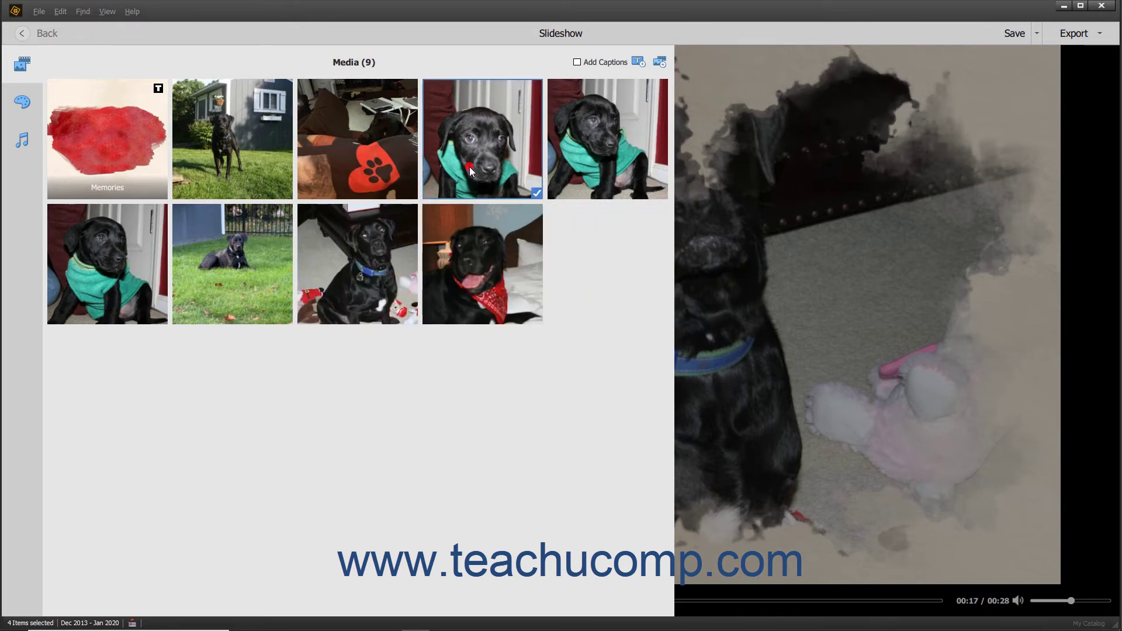
ctrl+click(578, 167)
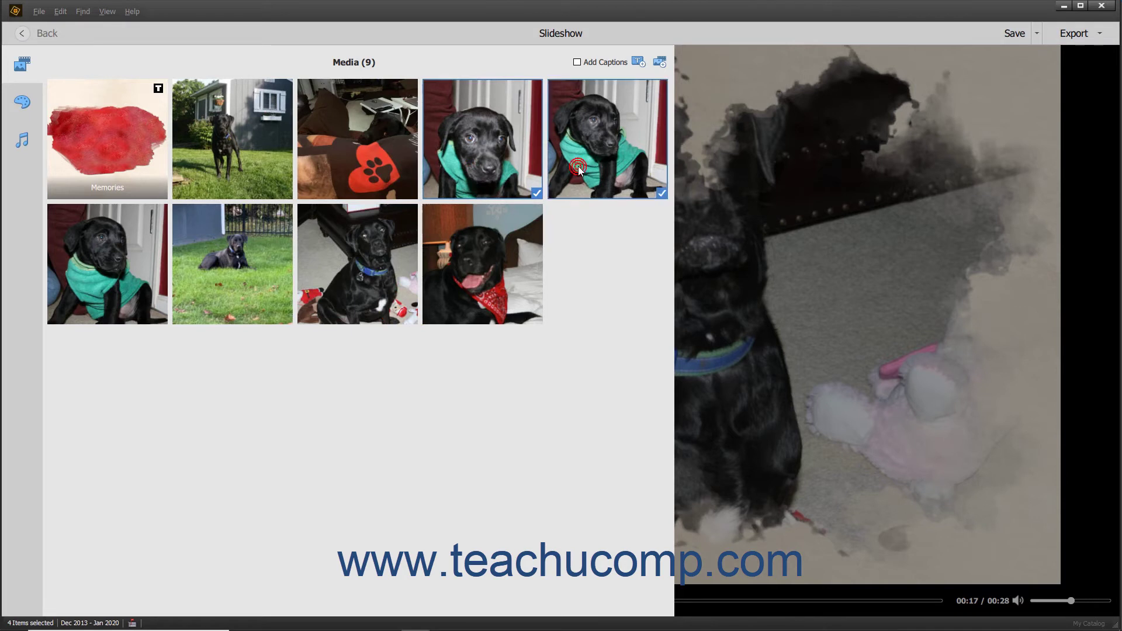
key(Delete)
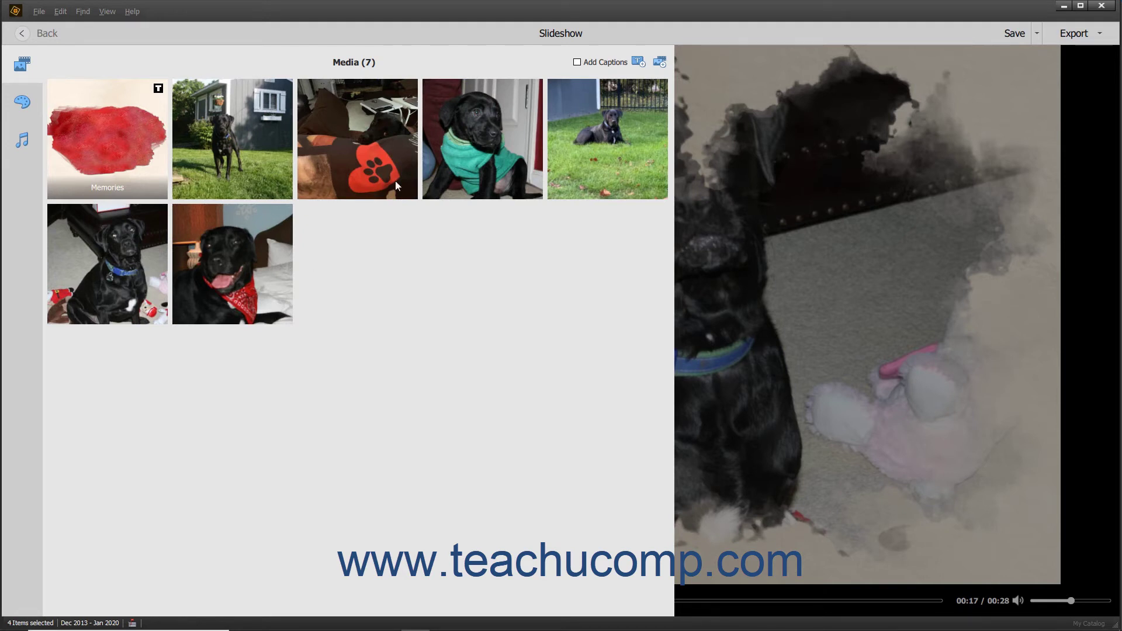
click(578, 62)
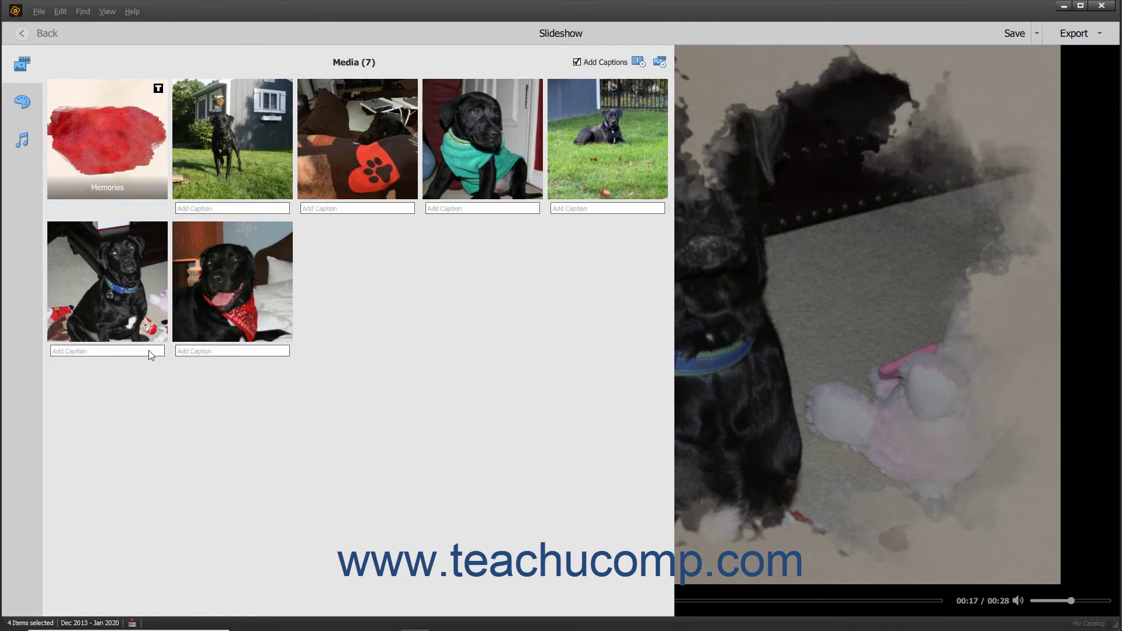
- Caption the blue-collar dog photo 'Am I on the "Naughty" list?'
click(112, 351)
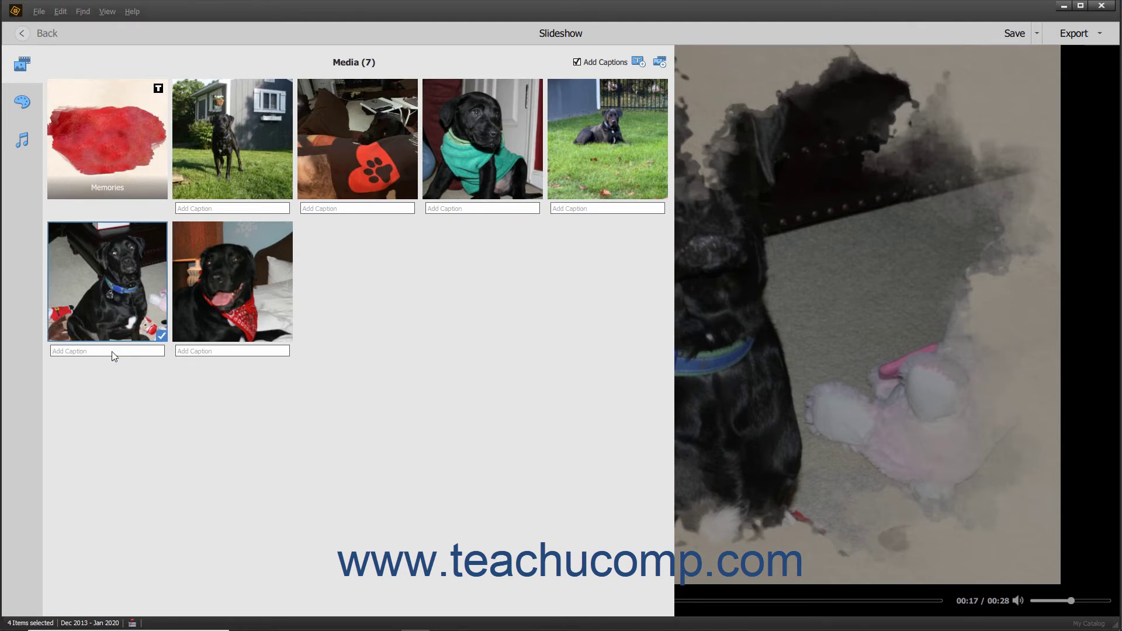
text(Am I on)
key(Return)
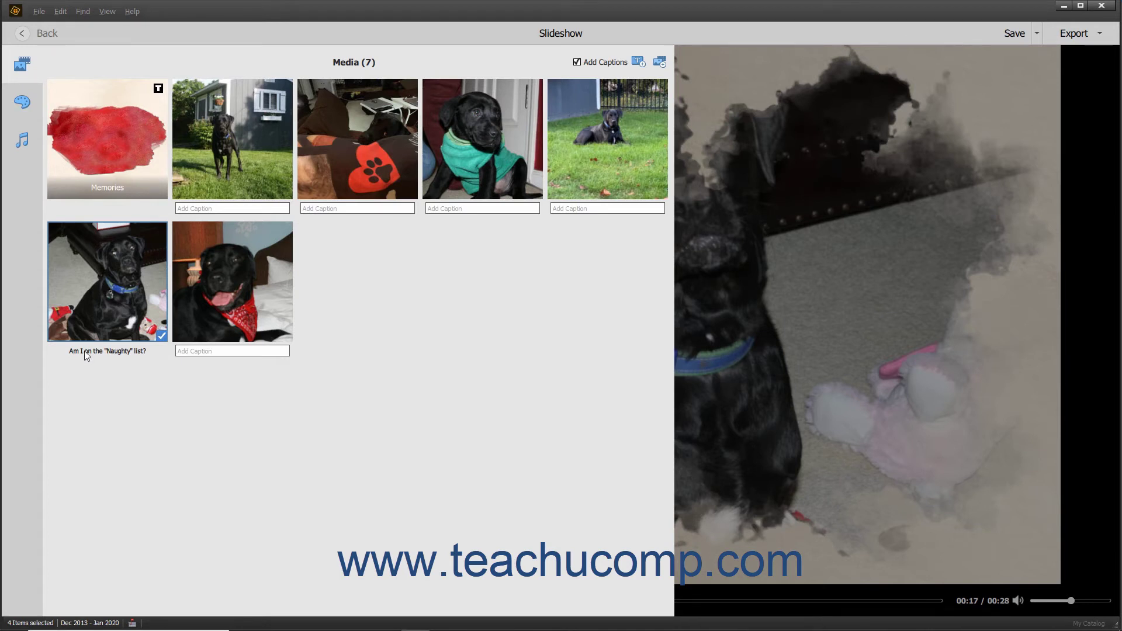
click(85, 352)
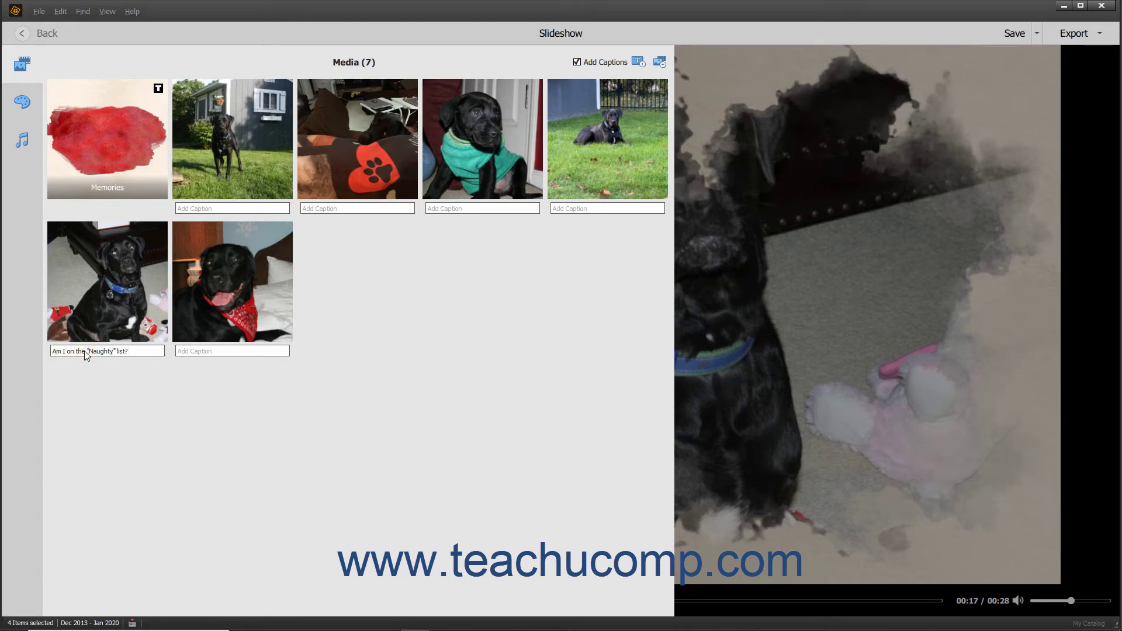
click(141, 396)
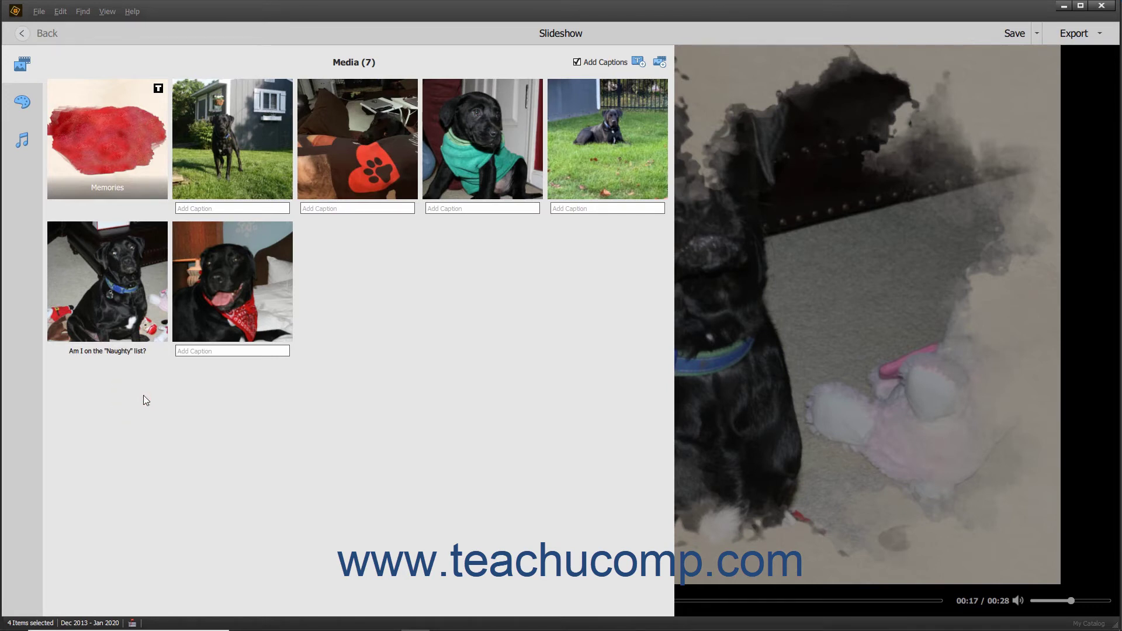
click(577, 64)
- Start a new text slide and pick the red watercolor splash style
click(635, 62)
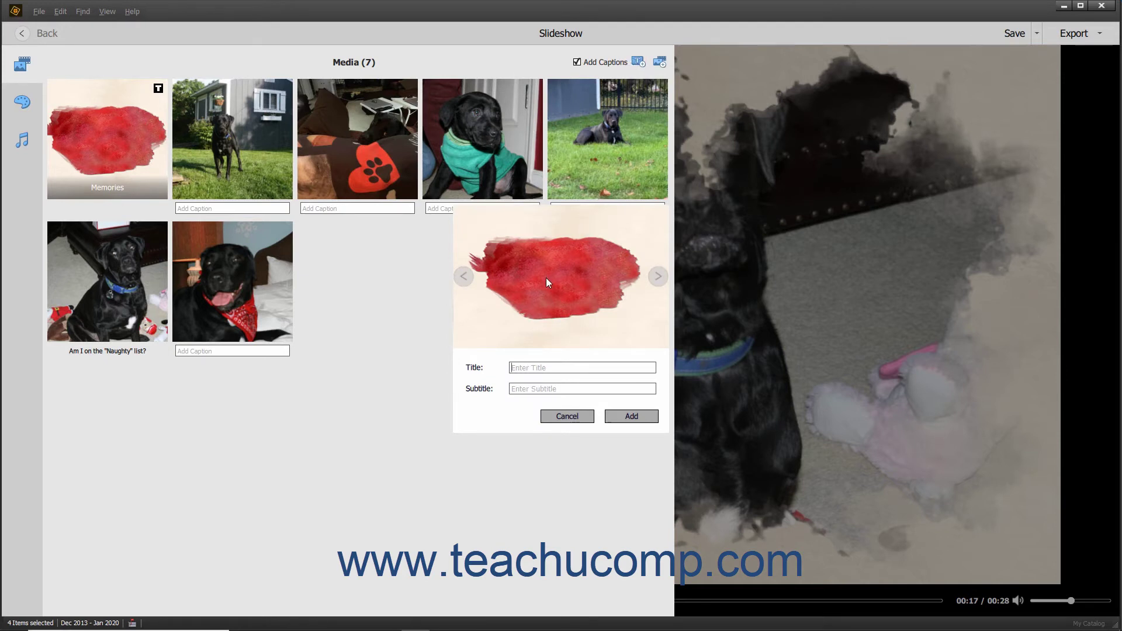
click(464, 278)
click(464, 278)
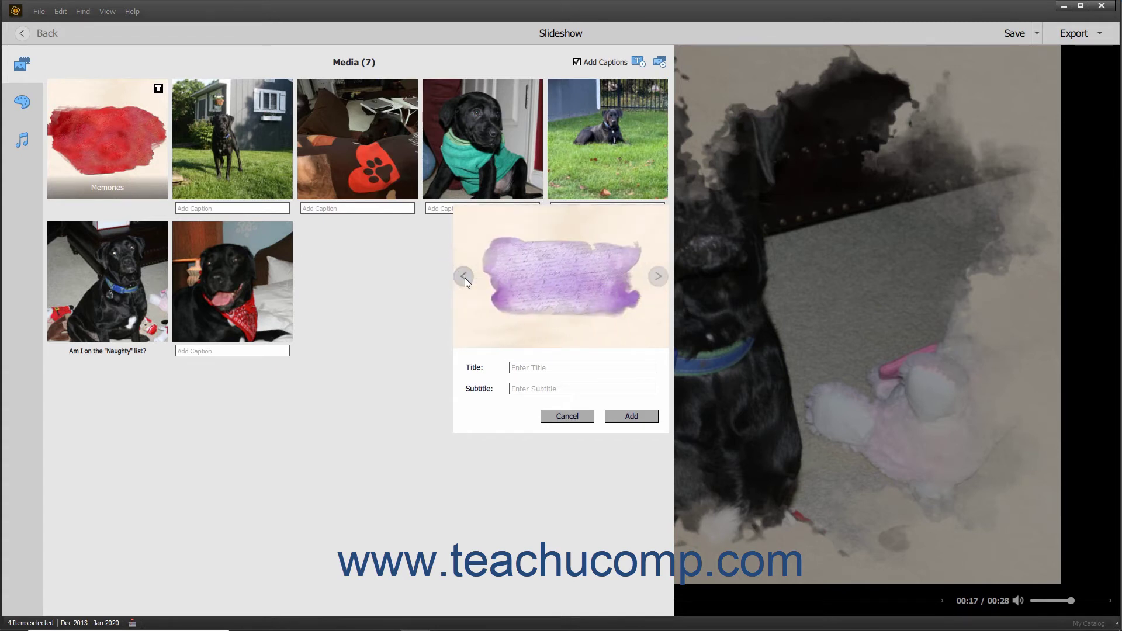
click(465, 278)
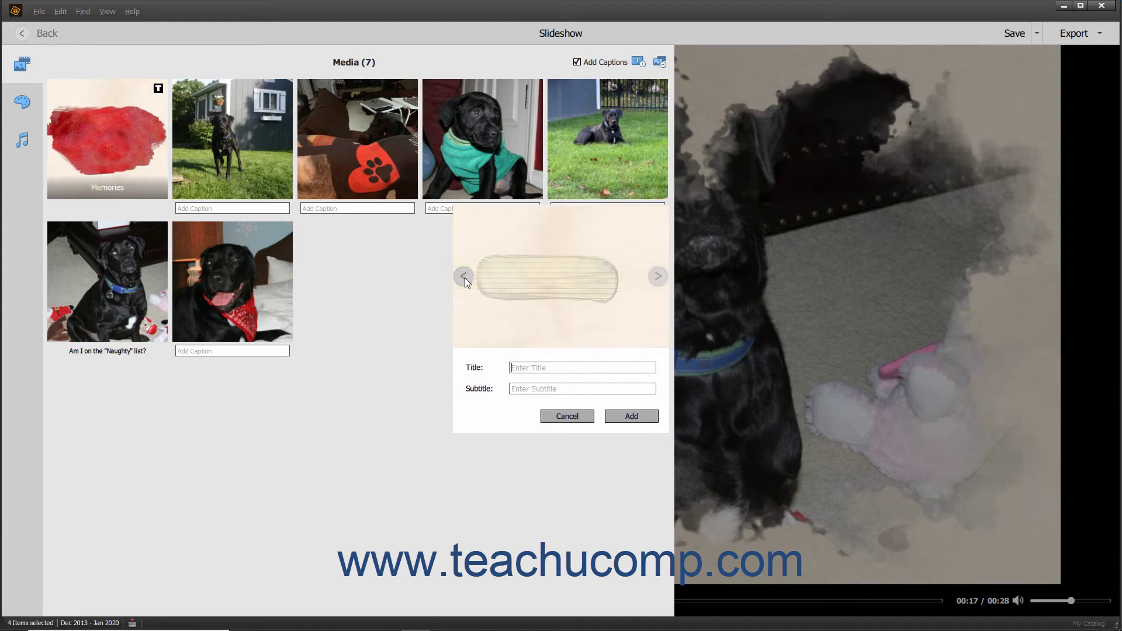
click(465, 278)
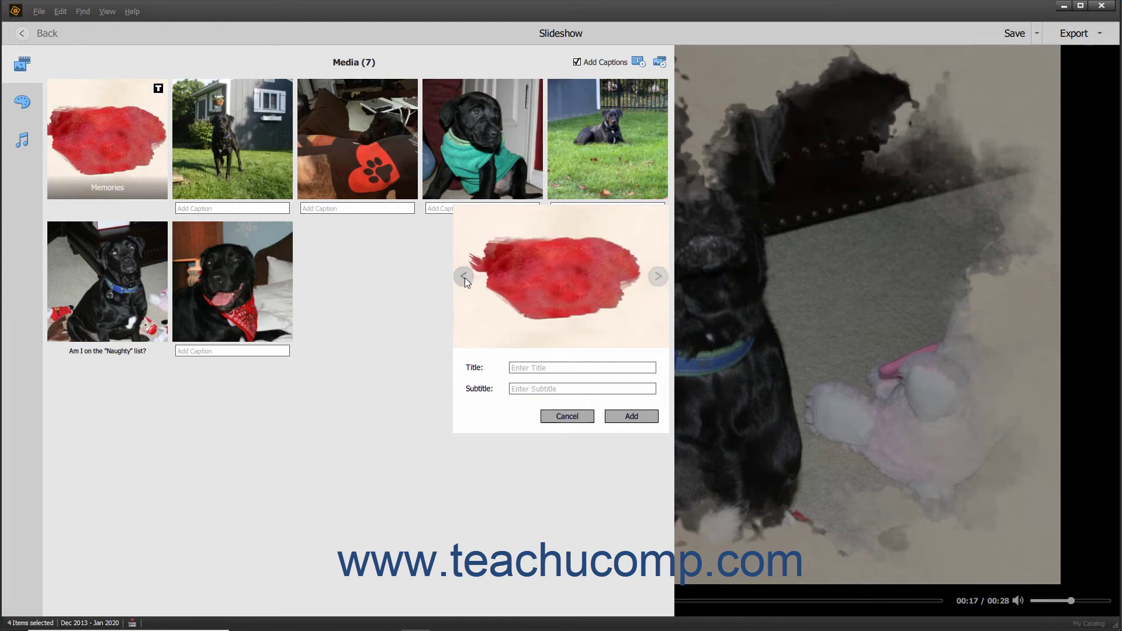
- Title the slide 'Outside' with subtitle 'Lazy days in the yard...' and add it
click(531, 368)
text(Outside)
click(533, 390)
text(Lazy days in the yard...)
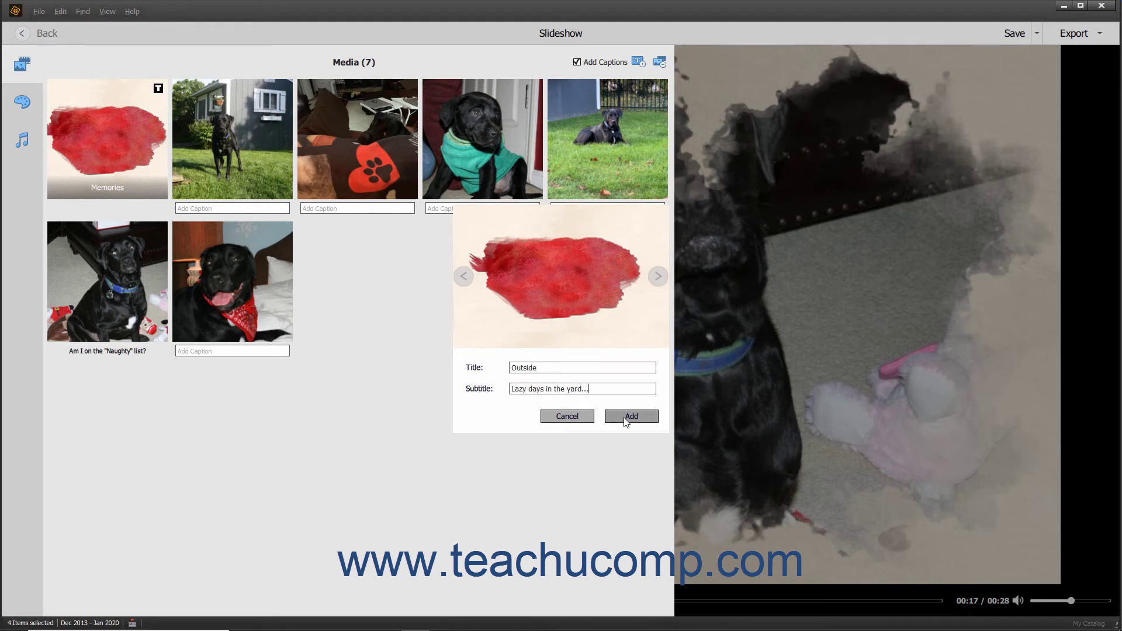
click(626, 419)
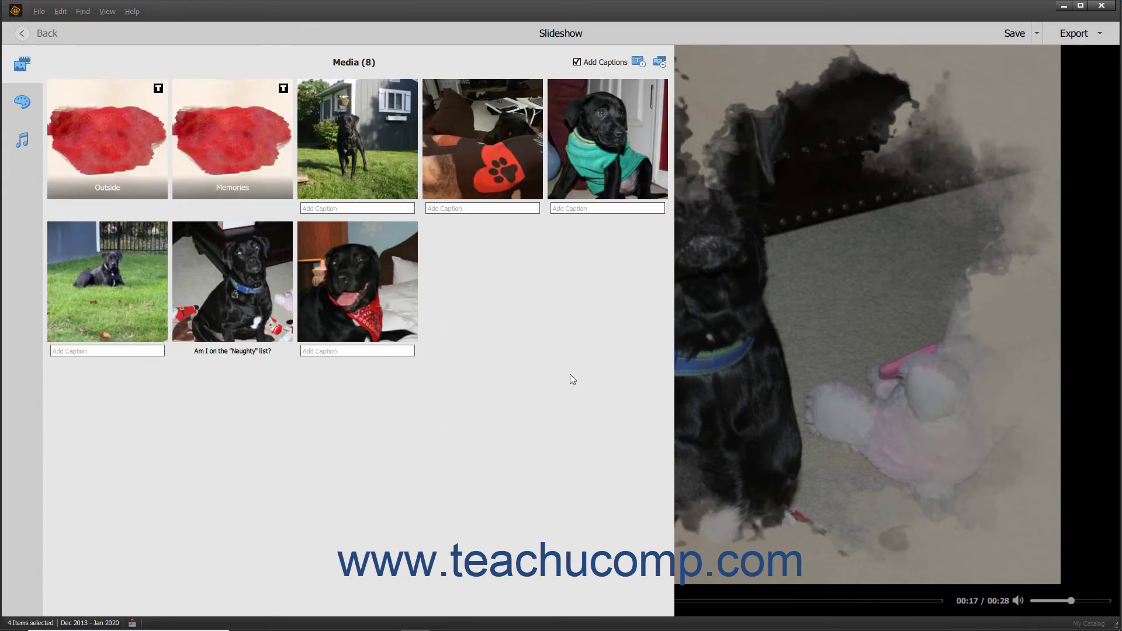
- Open the Memories title slide for editing, then cancel without making changes
right_click(256, 149)
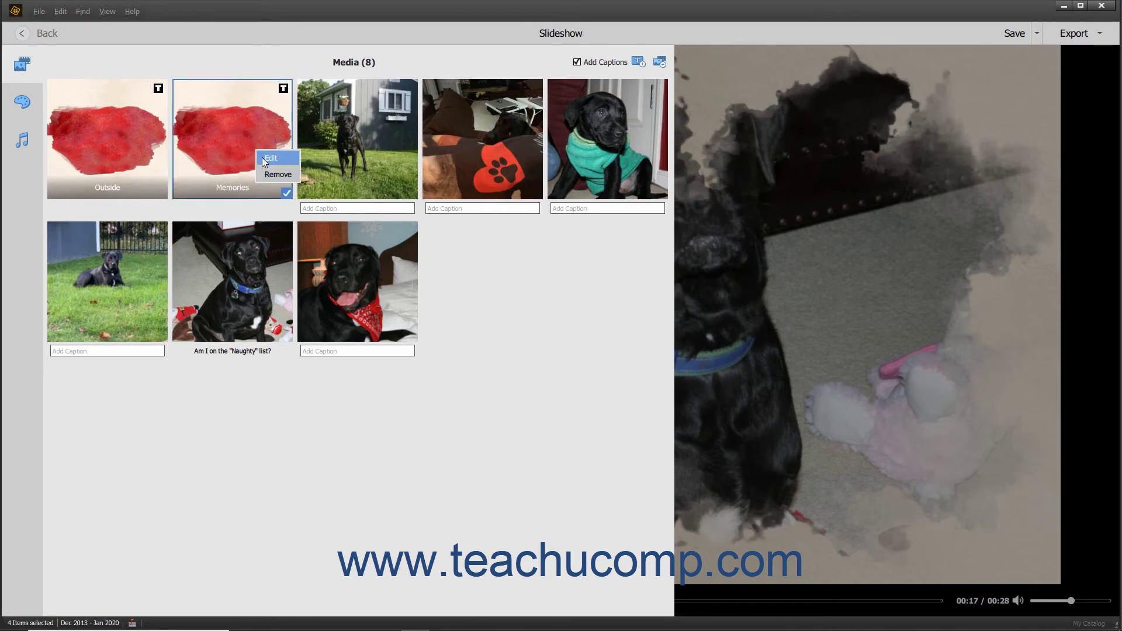
click(262, 156)
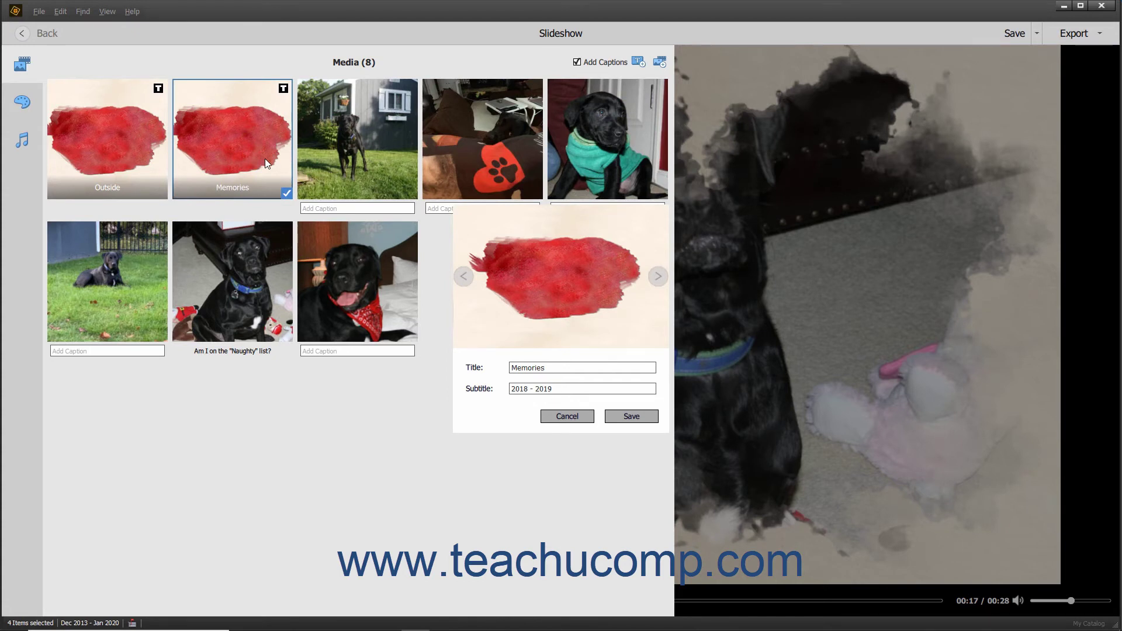
click(590, 419)
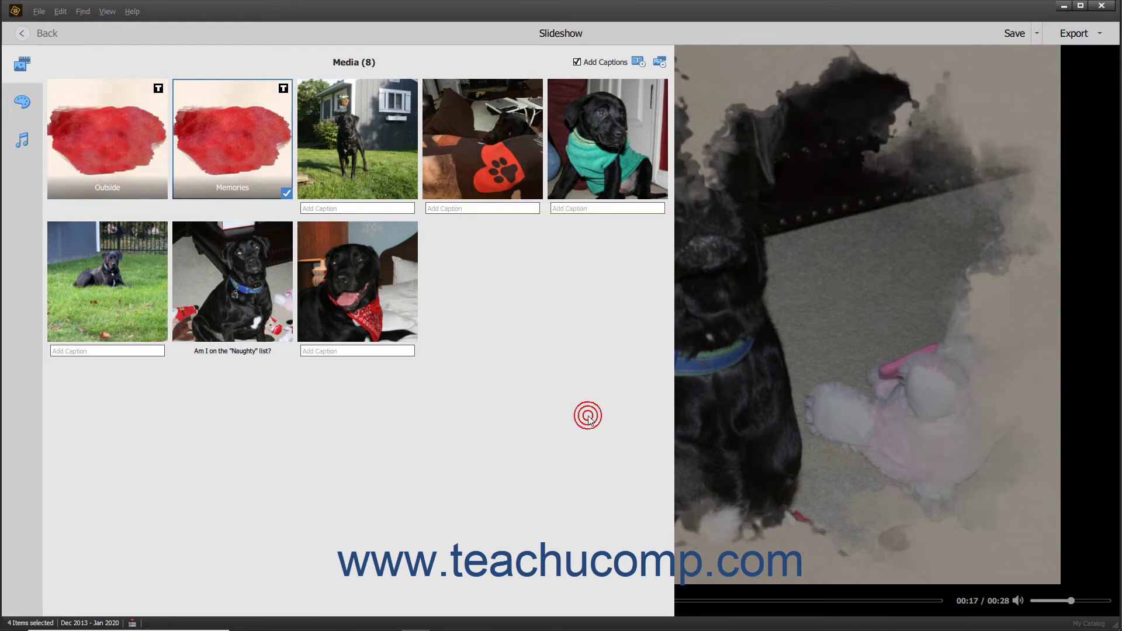
- Move the Outside title slide after Memories and the dog-in-grass photo into the top row's fourth slot
click(119, 159)
click(119, 159)
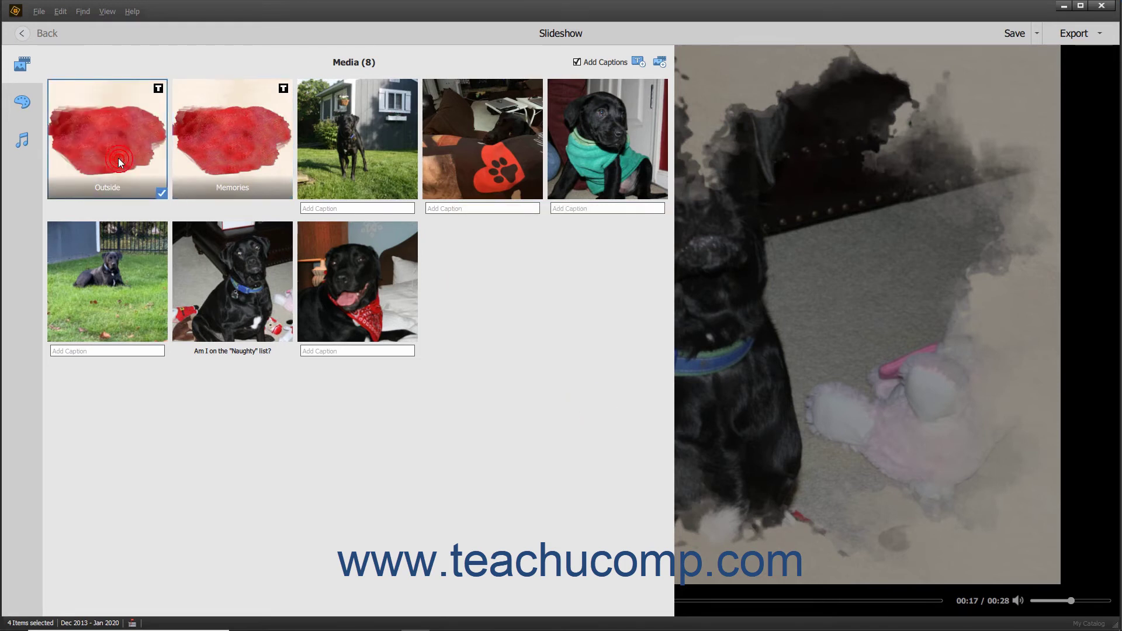
drag(113, 155, 297, 147)
click(117, 304)
drag(109, 310, 422, 146)
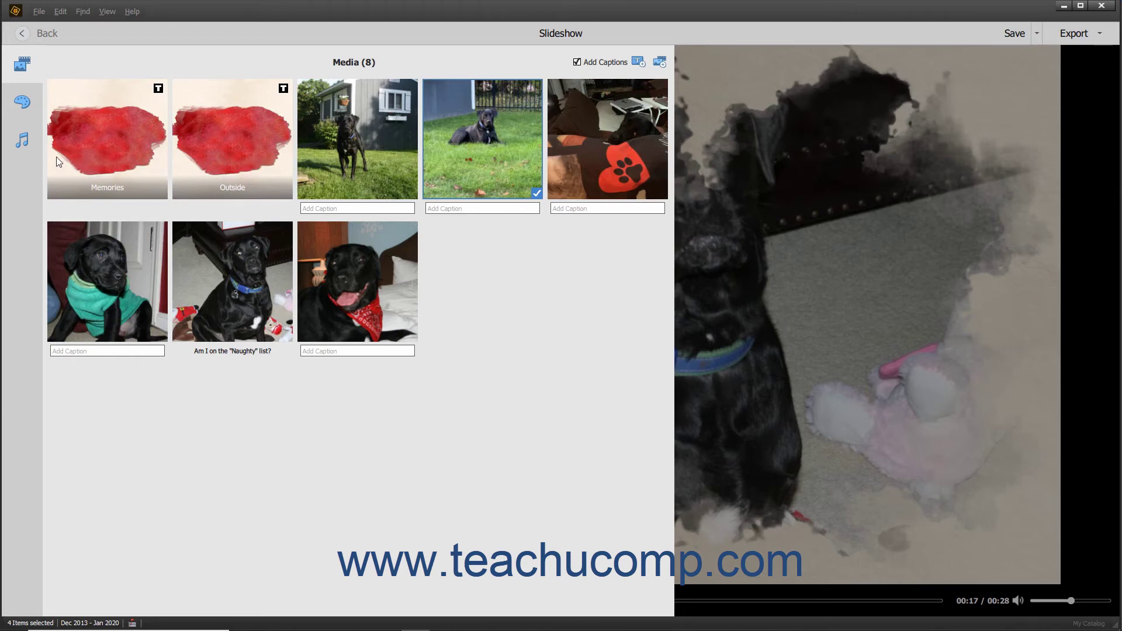
- Apply the City Lights theme, making a 00:56 slideshow that opens on the Memories 2018 - 2019 title
click(22, 103)
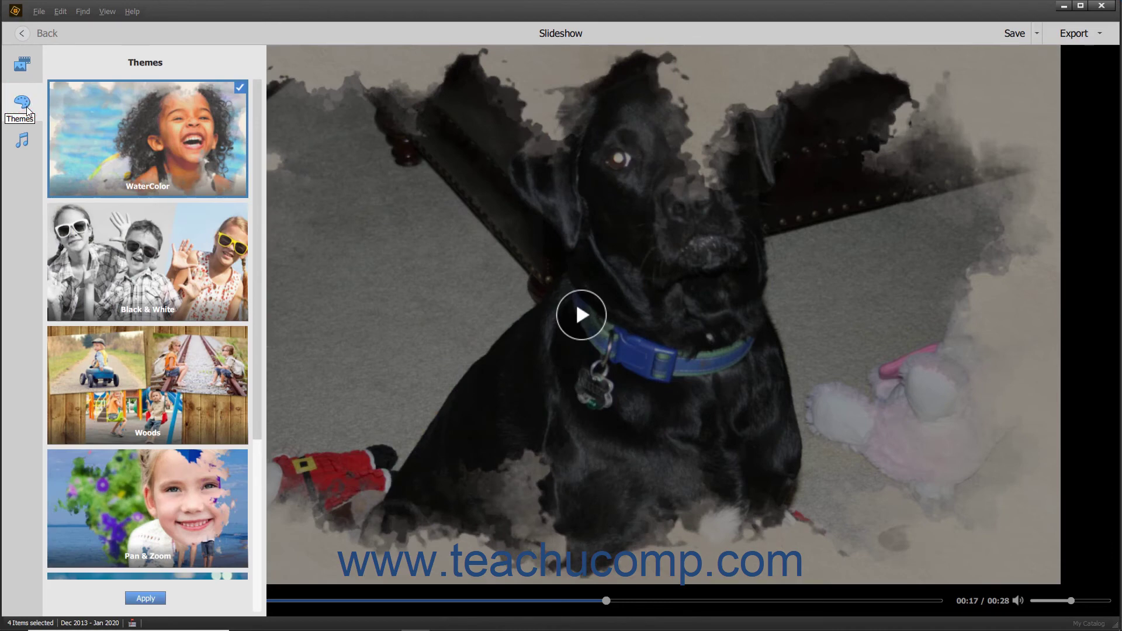
scroll(163, 274, down, 4)
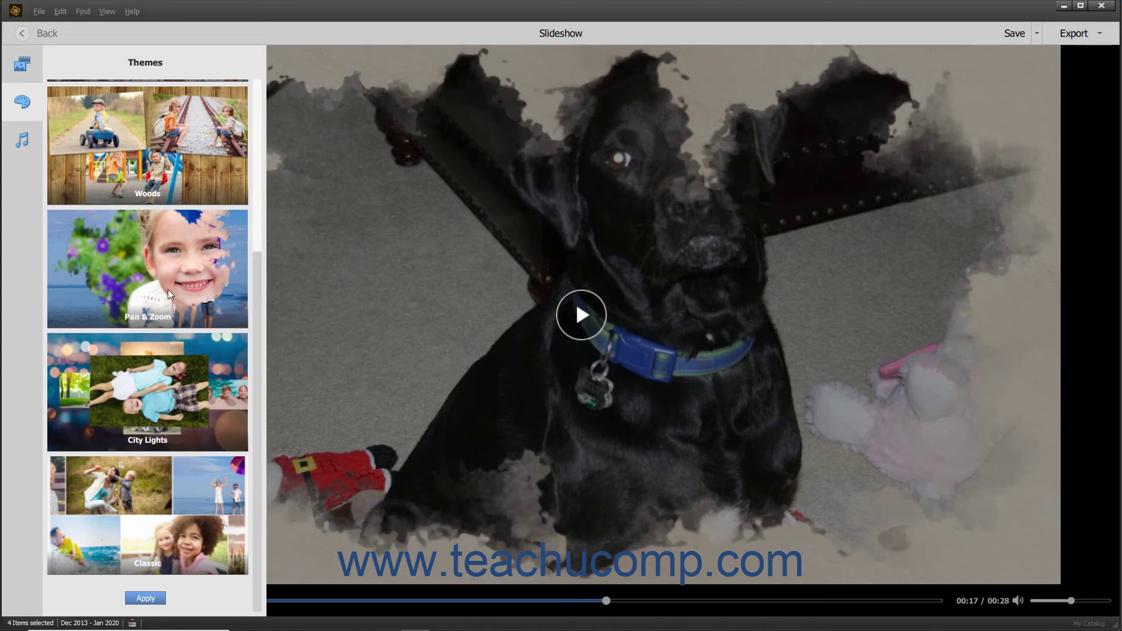
click(156, 373)
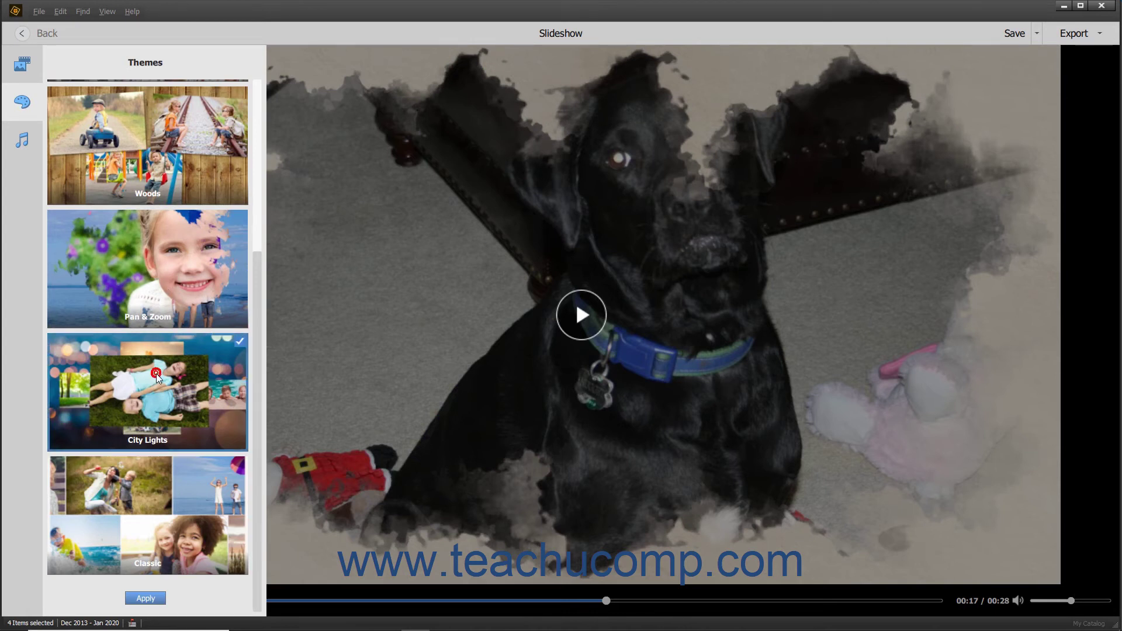
click(144, 598)
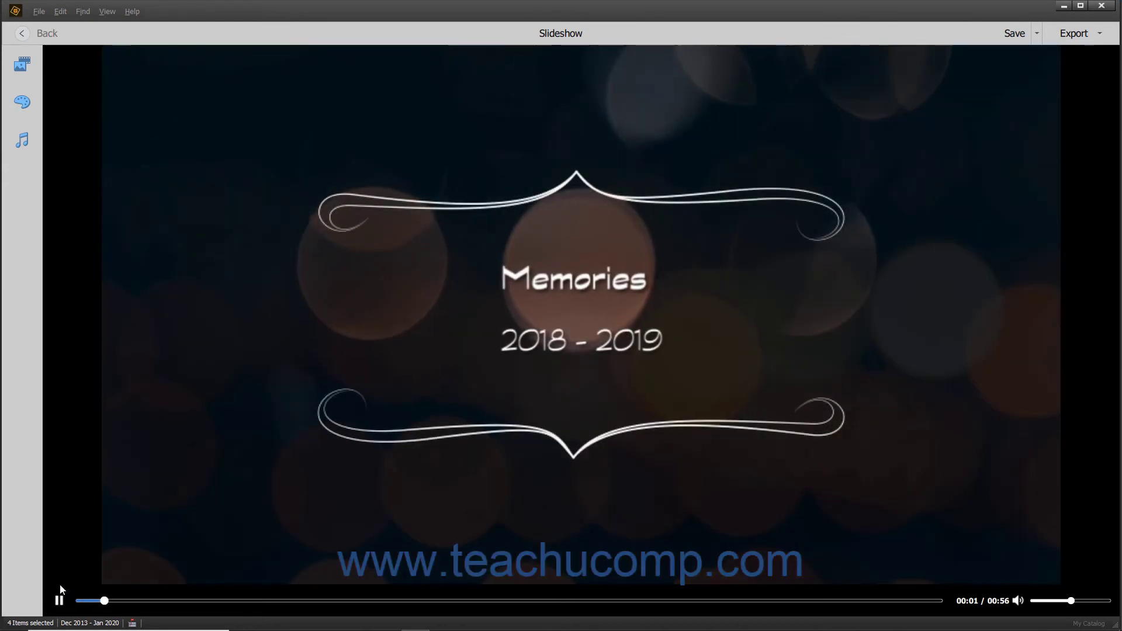
- Pause the themed preview and show the audio tracks, with Citylights selected at 03:56
click(58, 600)
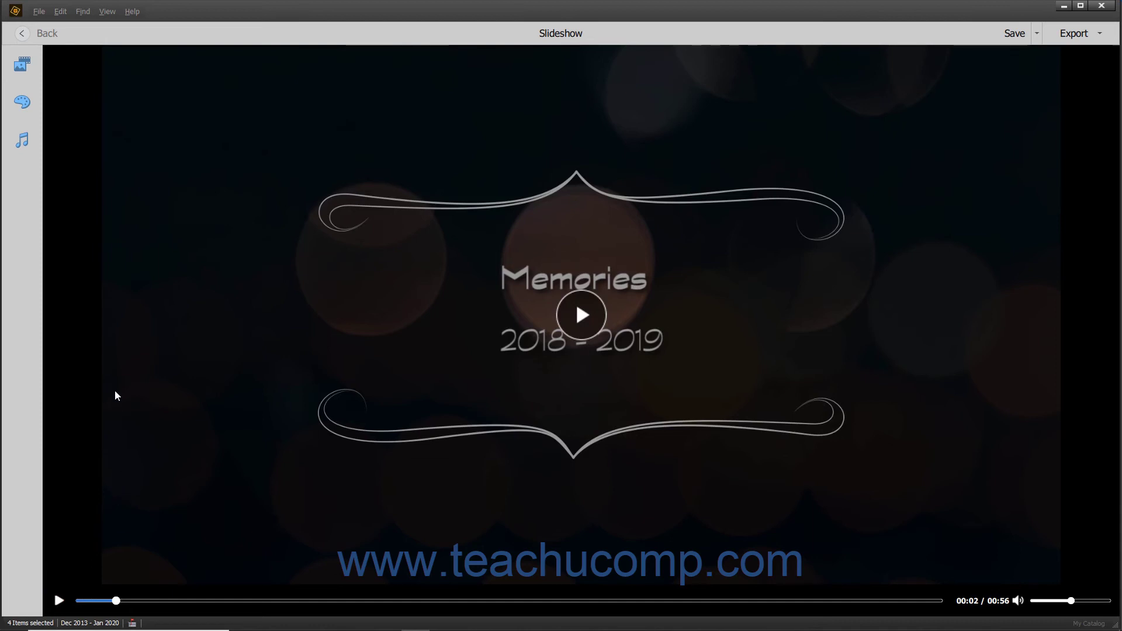
click(28, 143)
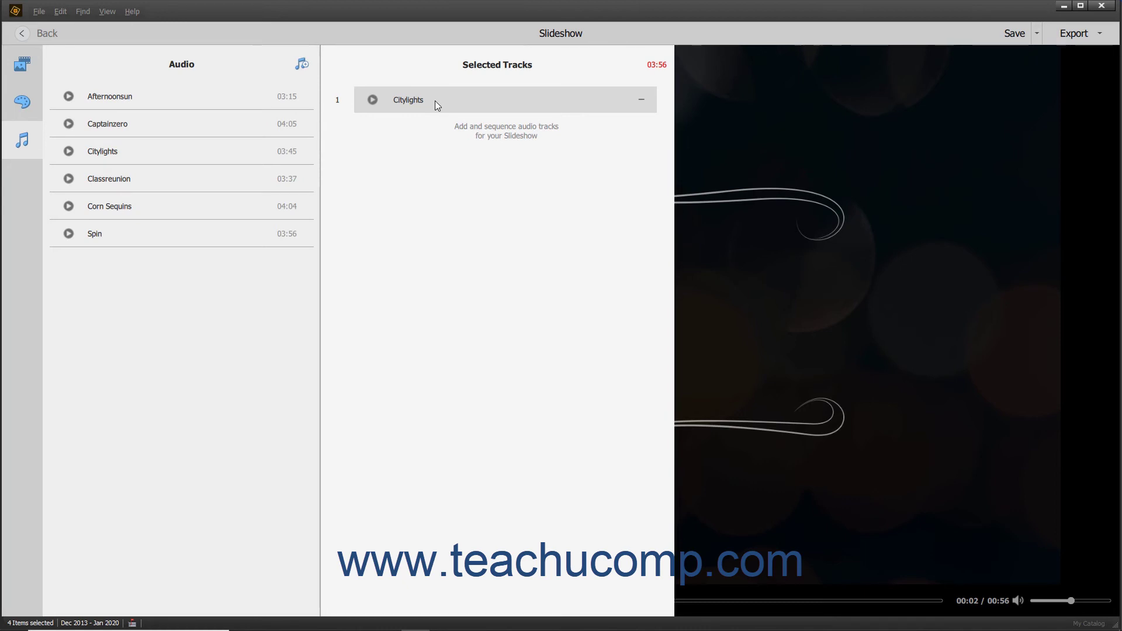
- Preview Citylights, then swap it for Afternoonsun as the only music track, totaling 03:26
click(372, 100)
click(372, 100)
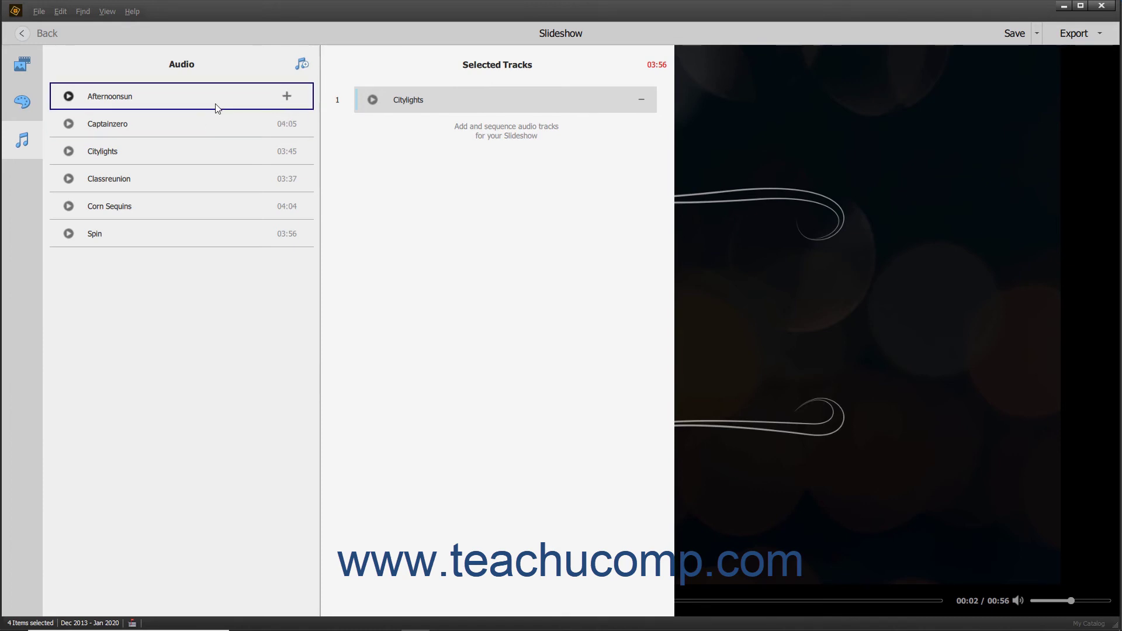
click(287, 97)
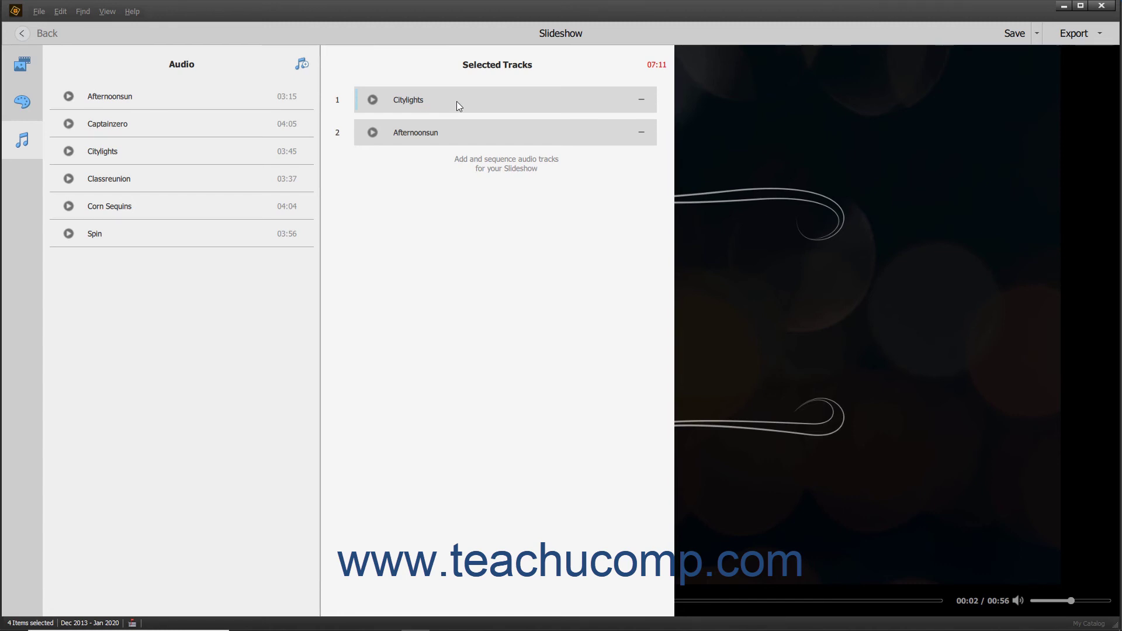
click(641, 99)
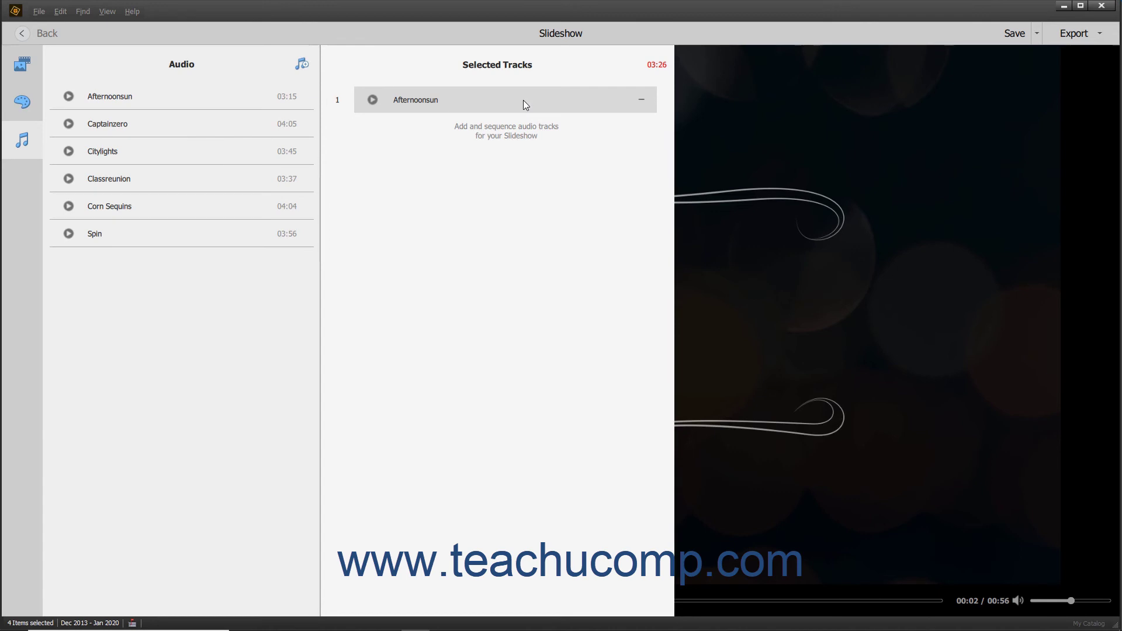
click(304, 66)
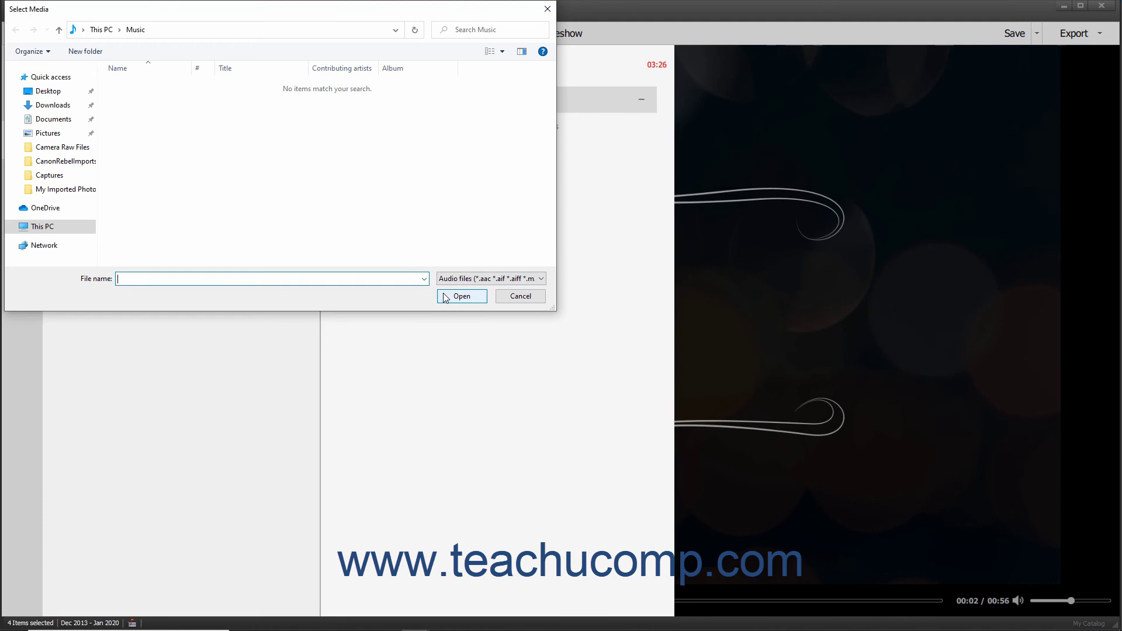
click(510, 297)
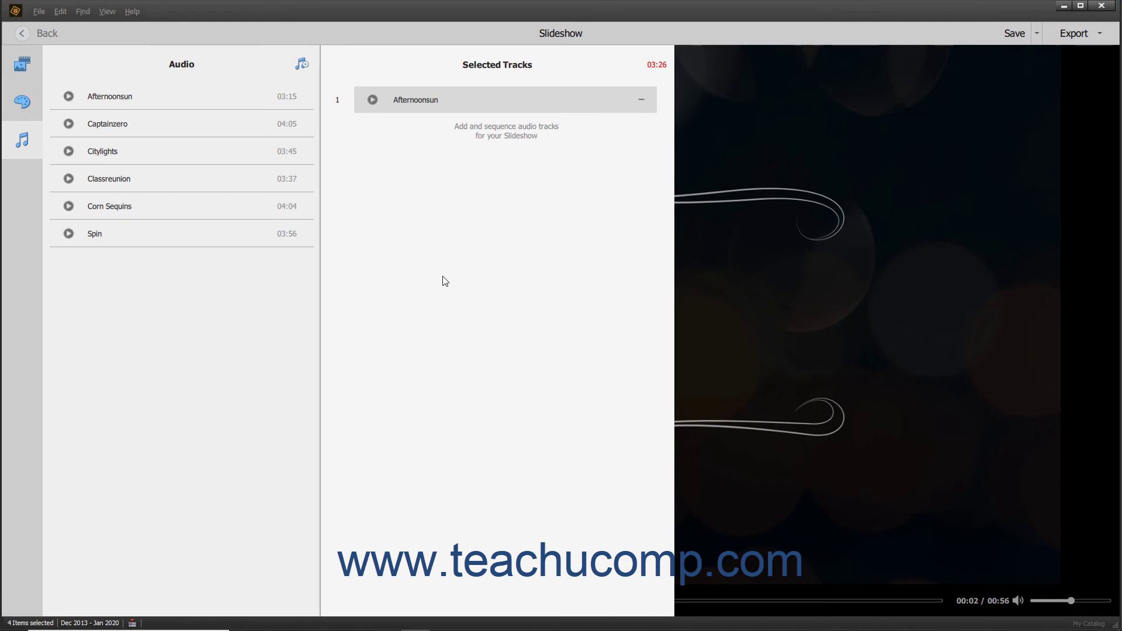
- Close the audio panel and play the slideshow, pausing at 00:10 on the Outside title slide
click(23, 141)
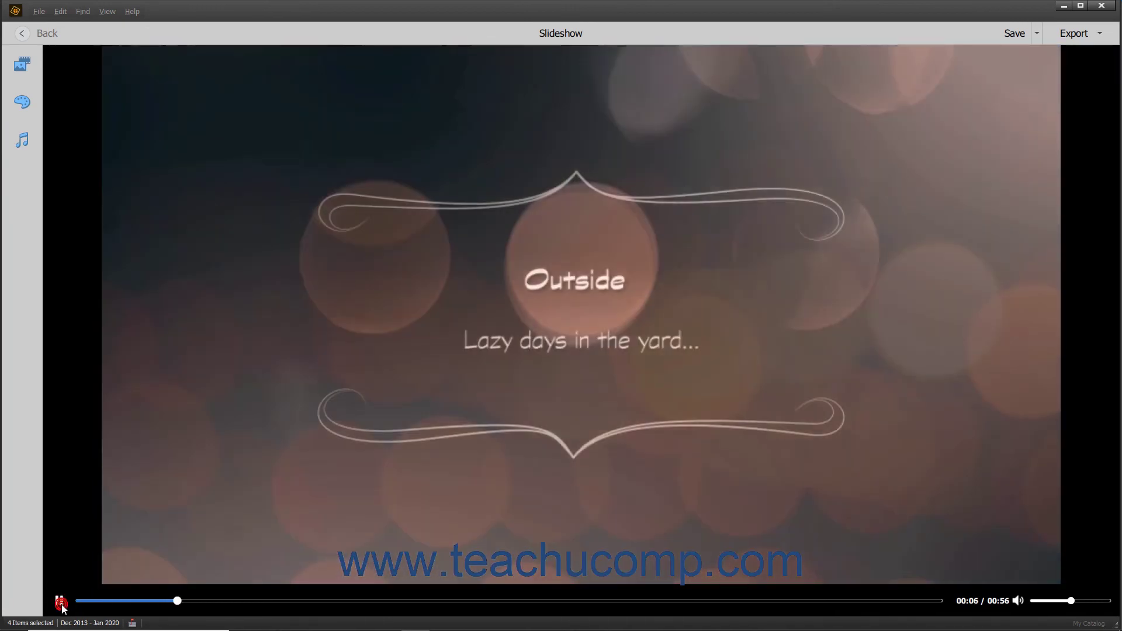
click(60, 602)
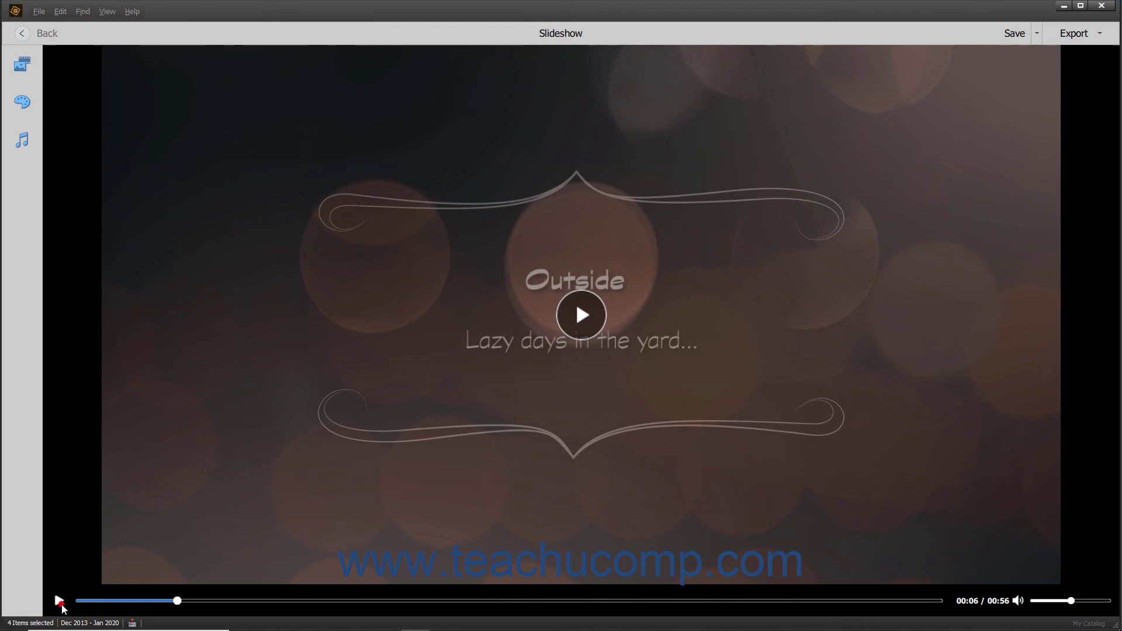
click(62, 604)
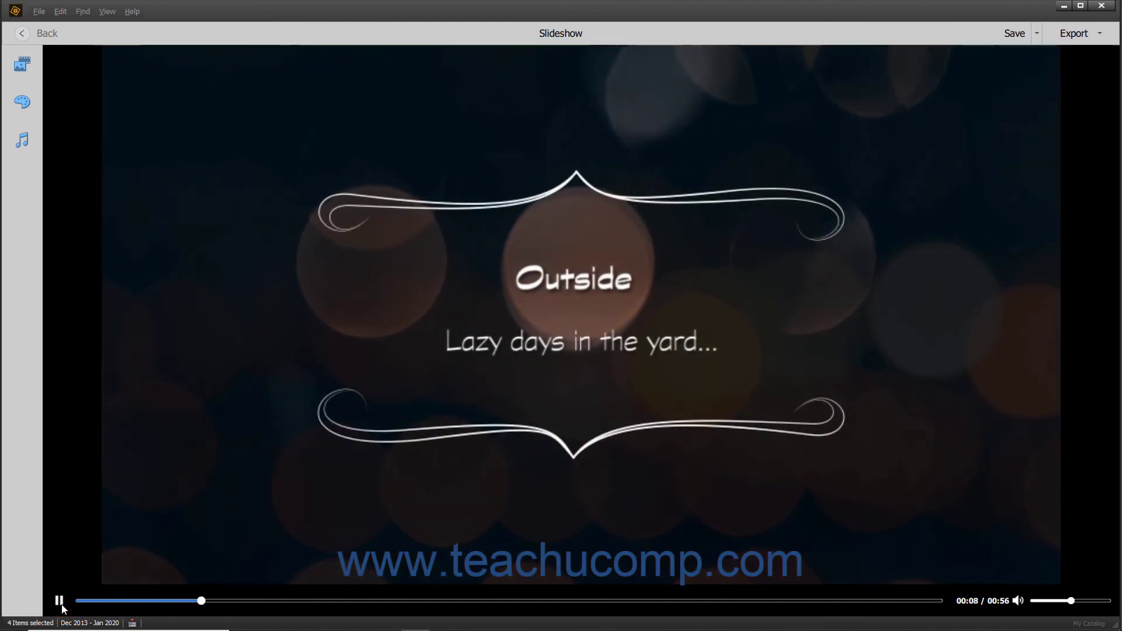
click(60, 602)
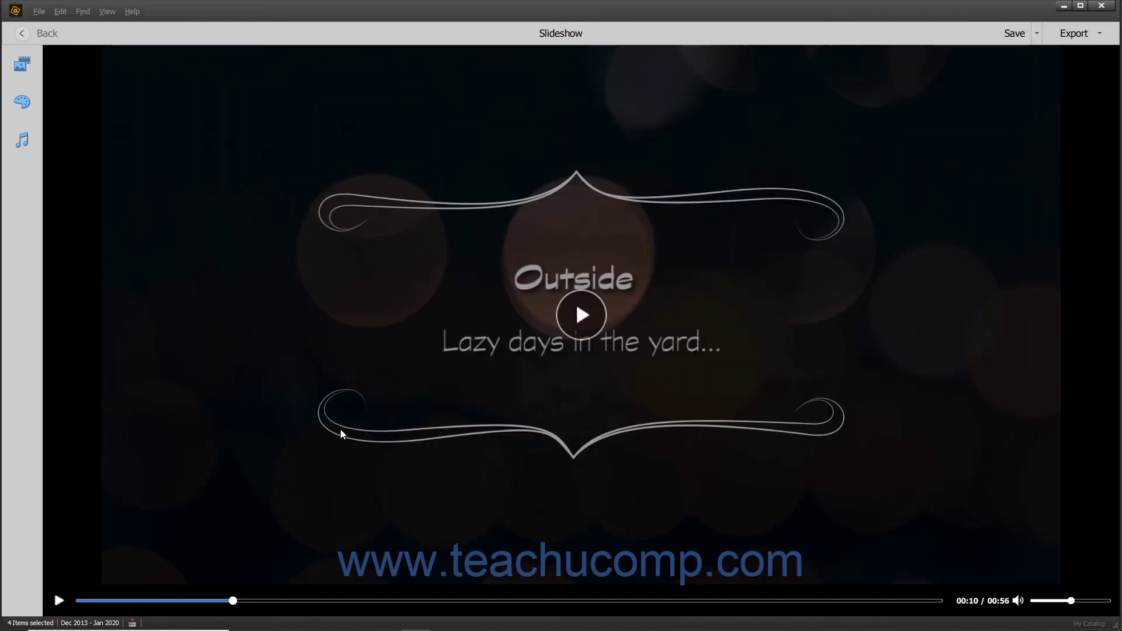
- Save the slideshow project, then start Save As, which proposes the name Untitled Slideshow
click(1018, 35)
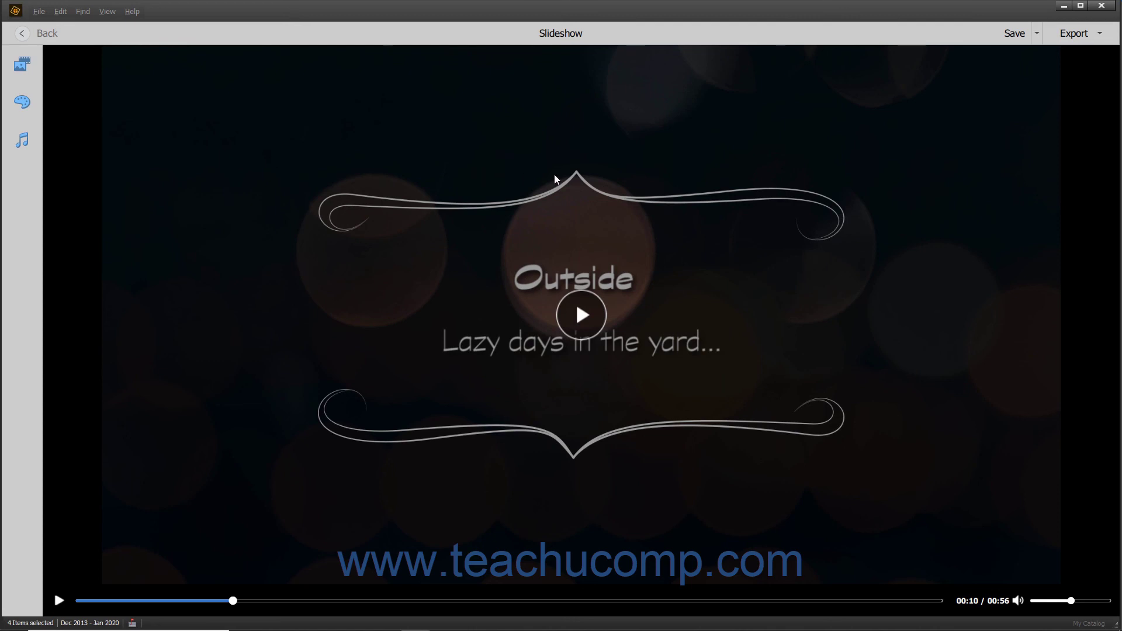
click(1038, 34)
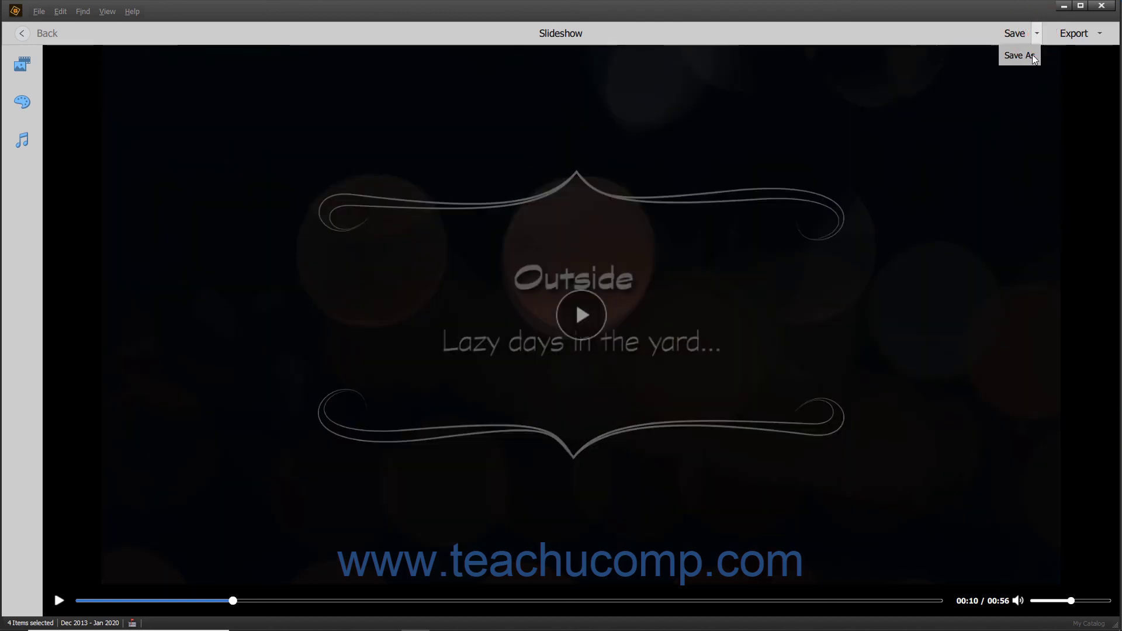
click(1033, 59)
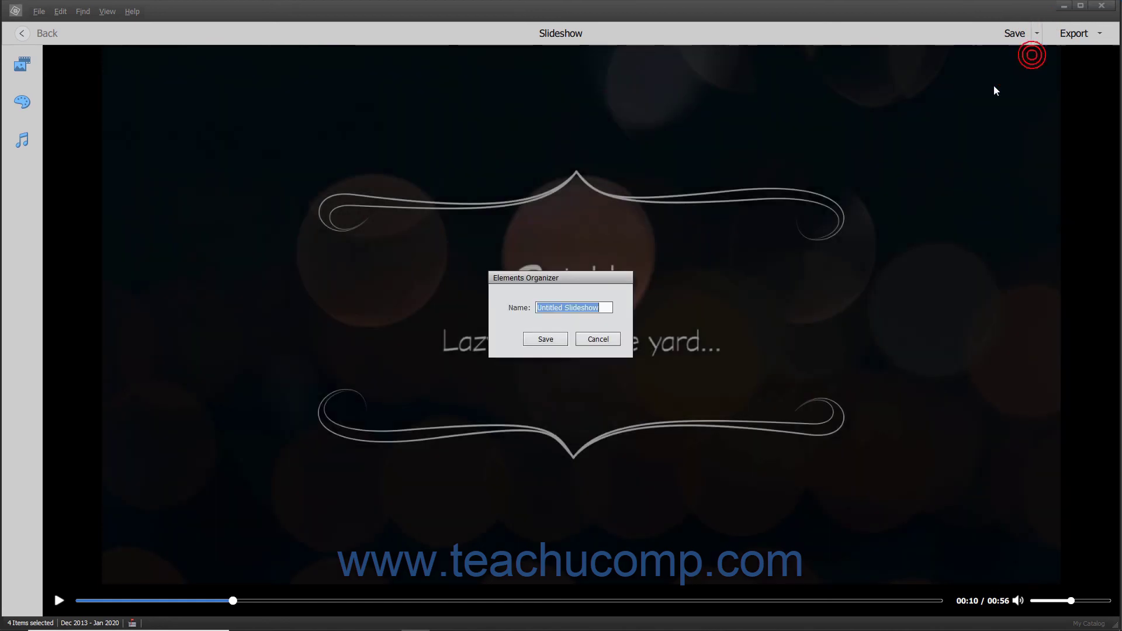